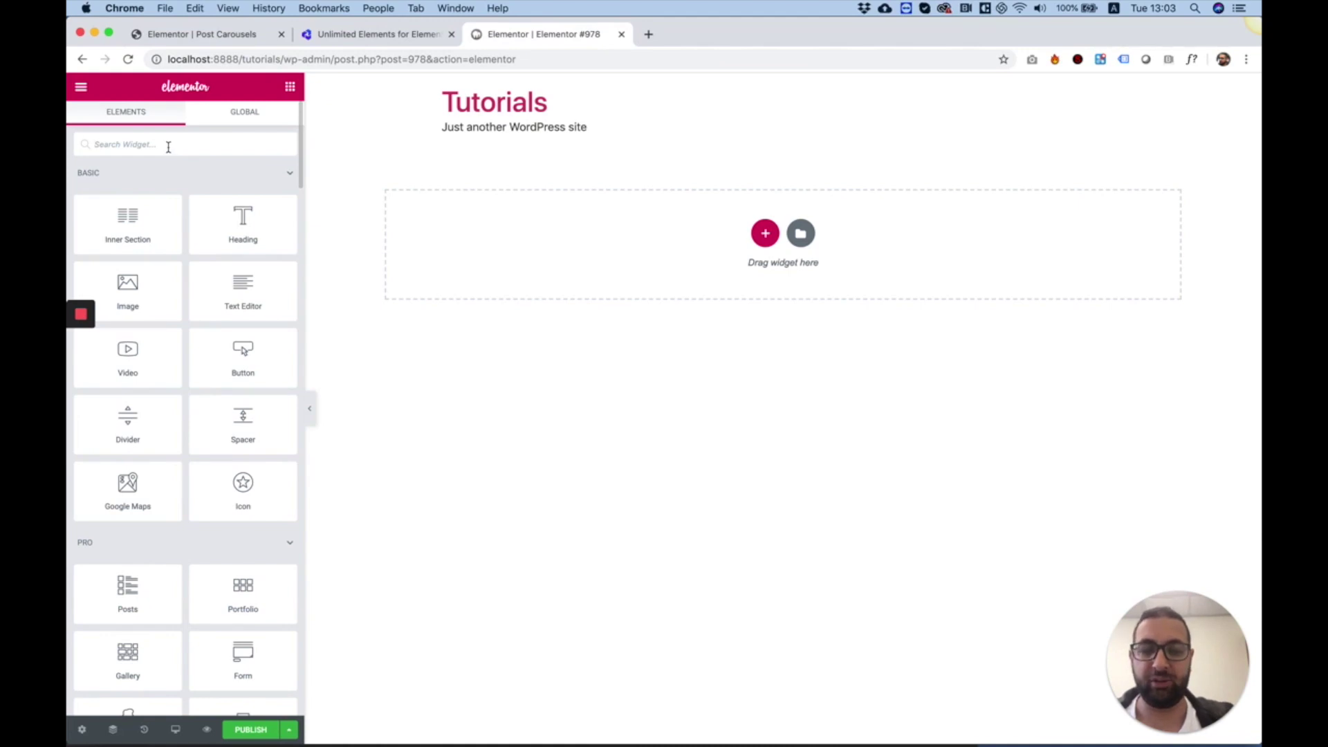
Search widgets for 'post car' and drop the Post Carousel widget into the empty section
click(168, 147)
text(post ca)
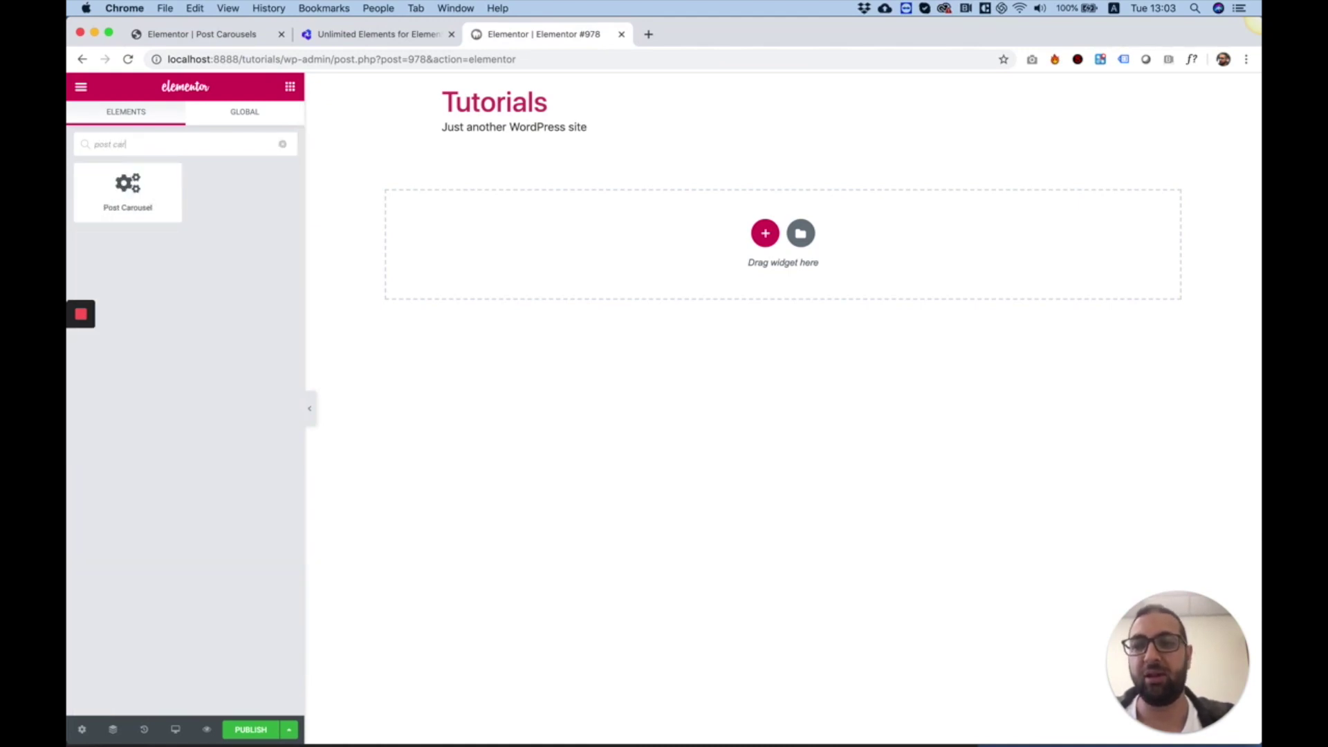
text(r)
drag(132, 199, 683, 227)
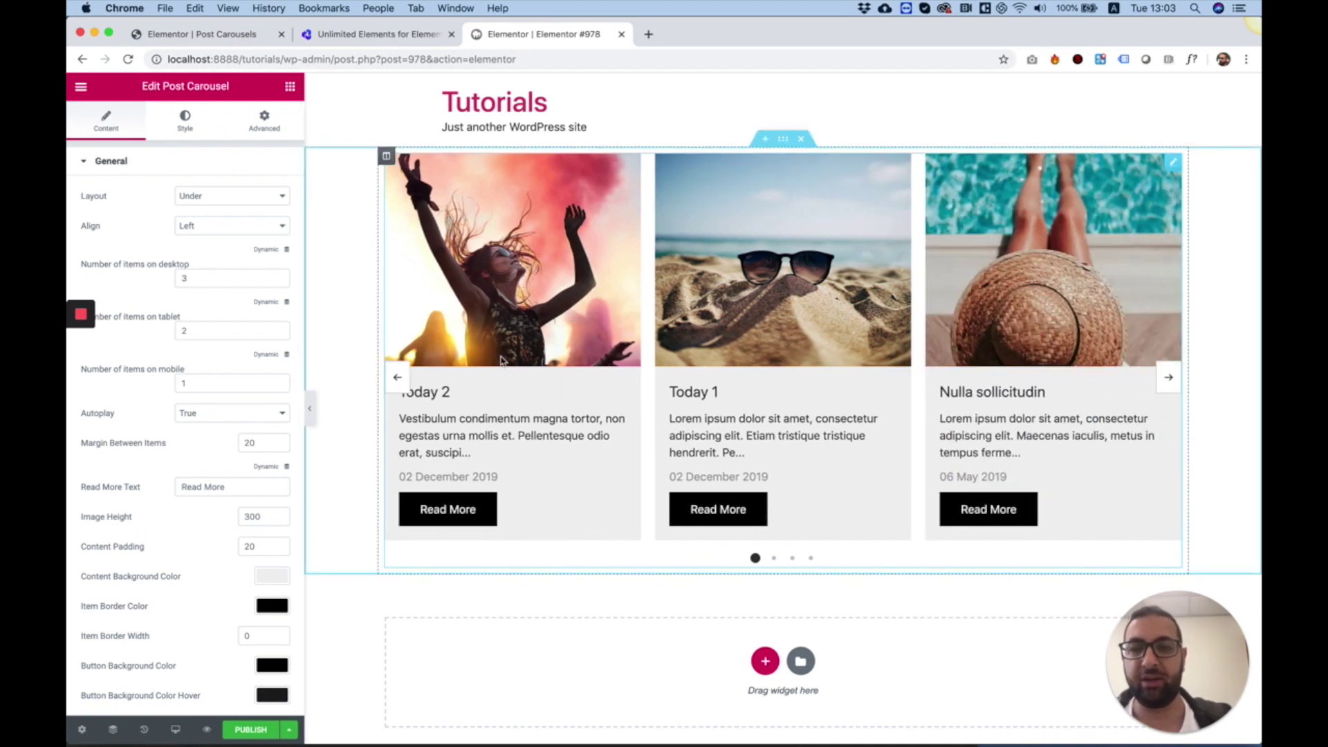
scroll(166, 401, down, 15)
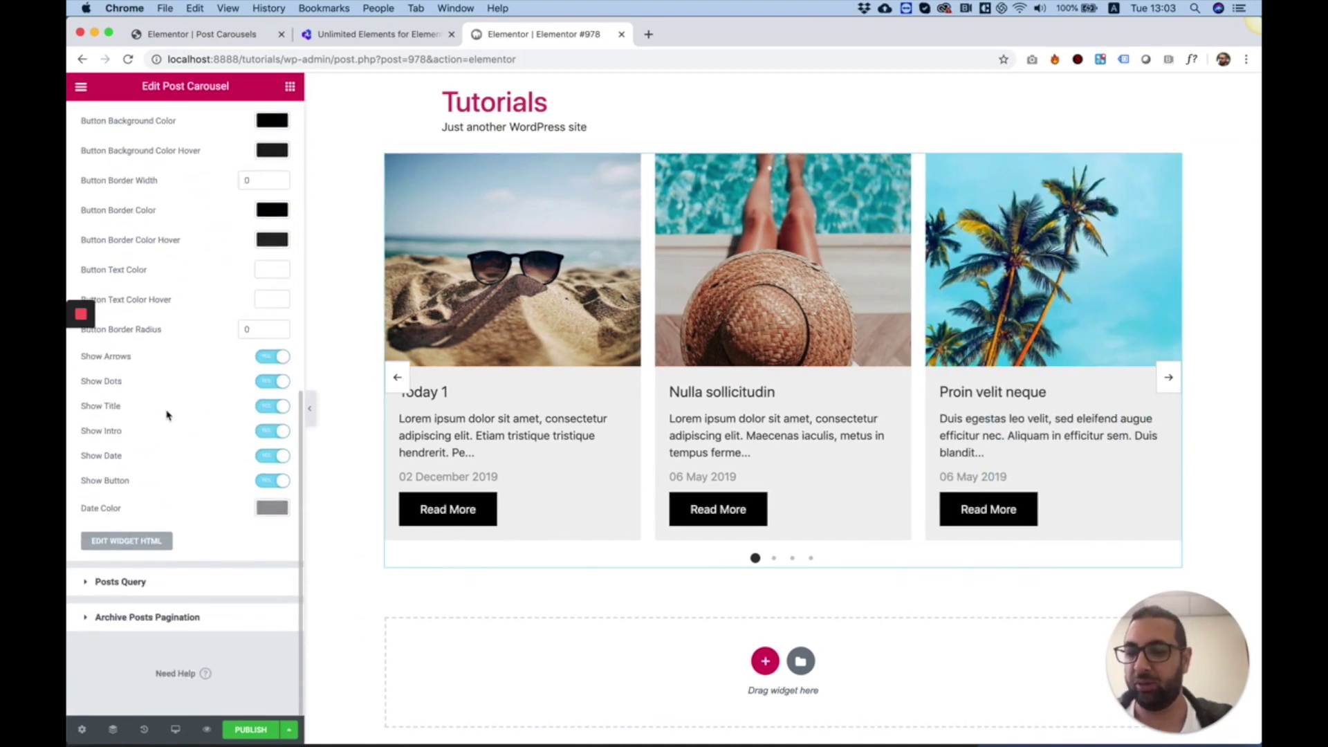
click(121, 583)
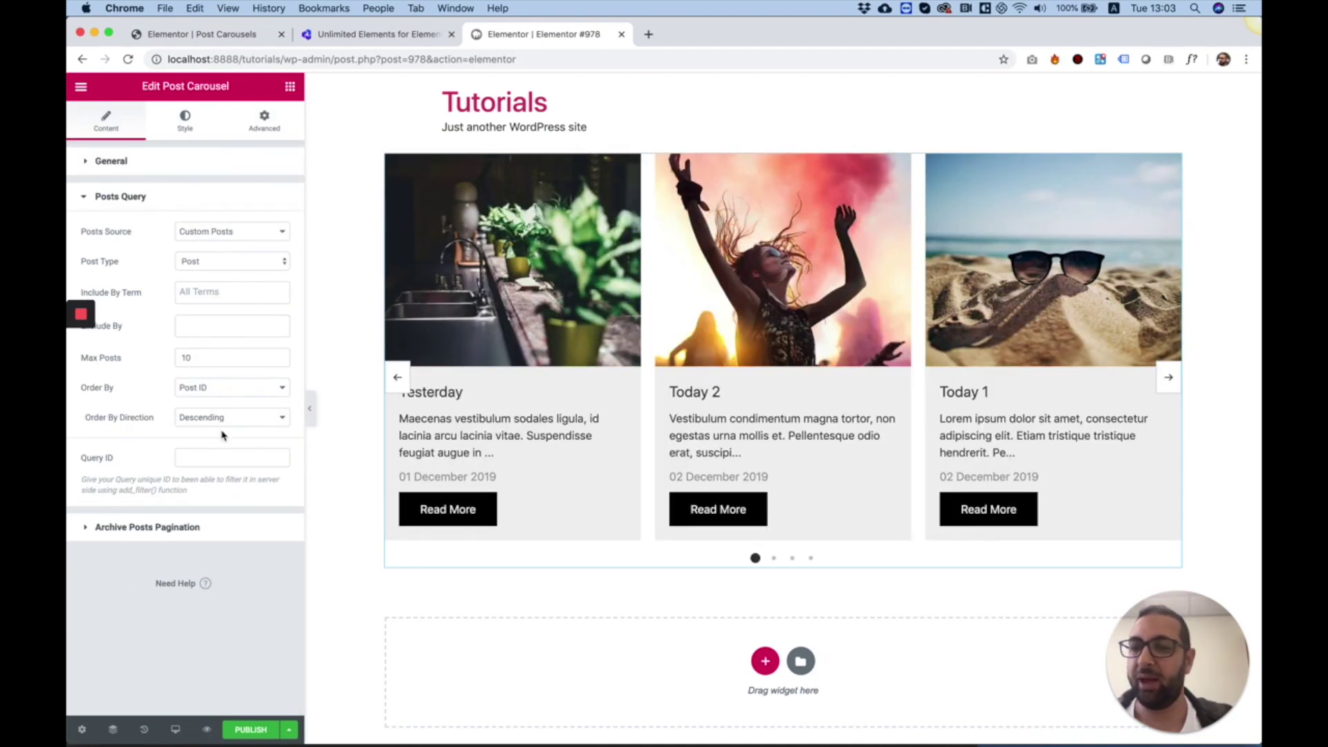
click(189, 236)
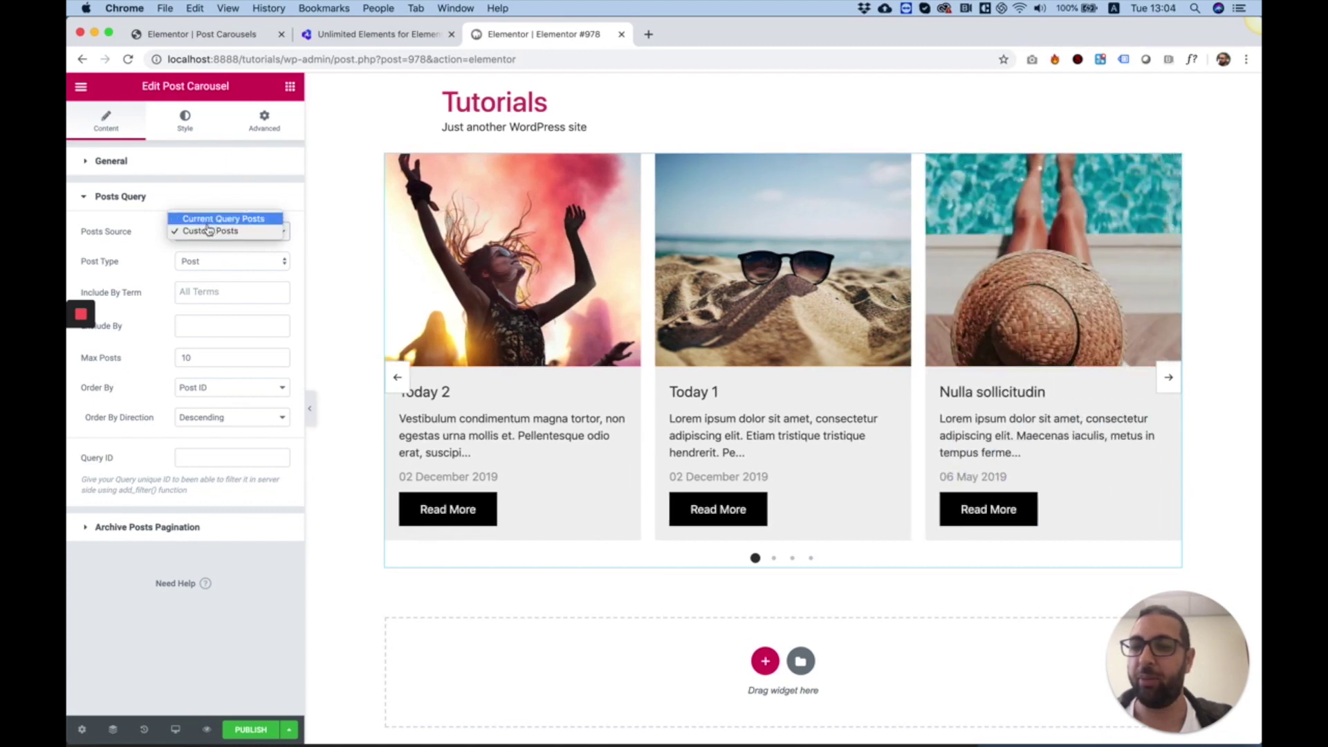
click(207, 232)
click(207, 261)
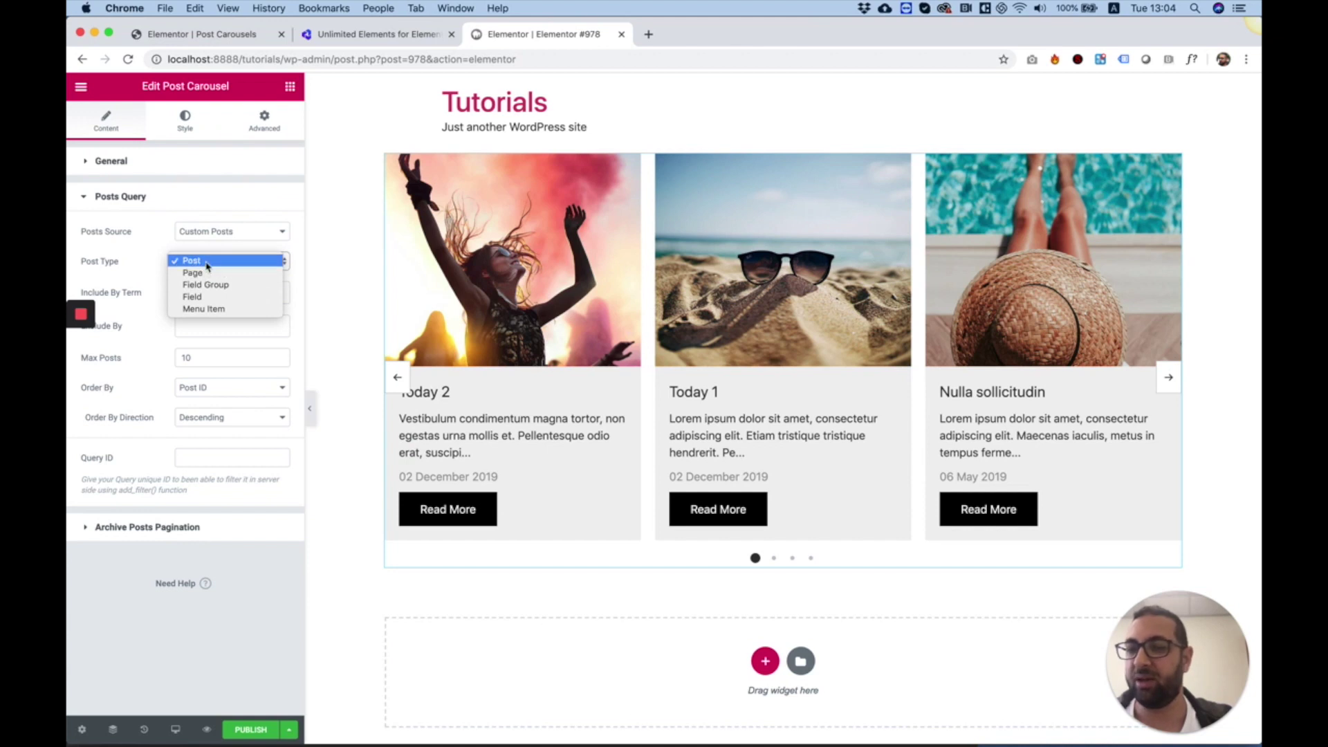
click(135, 272)
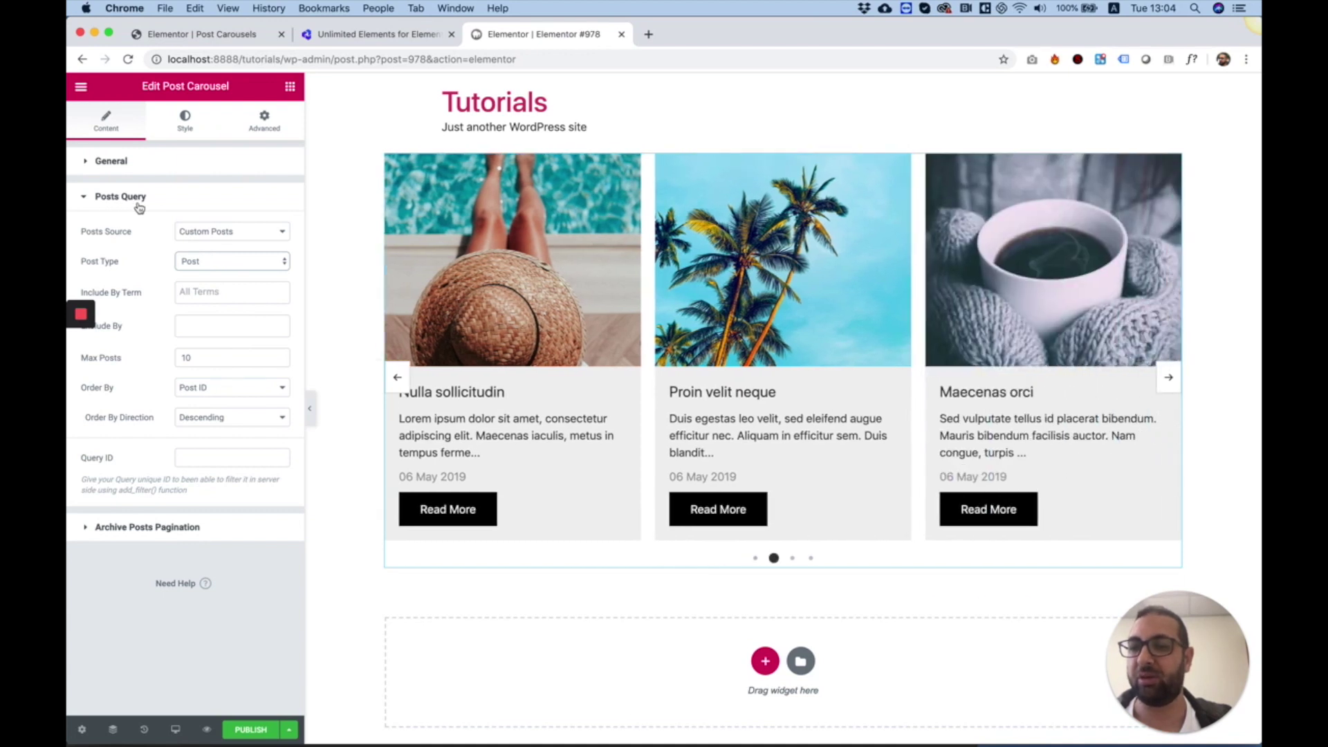
click(115, 162)
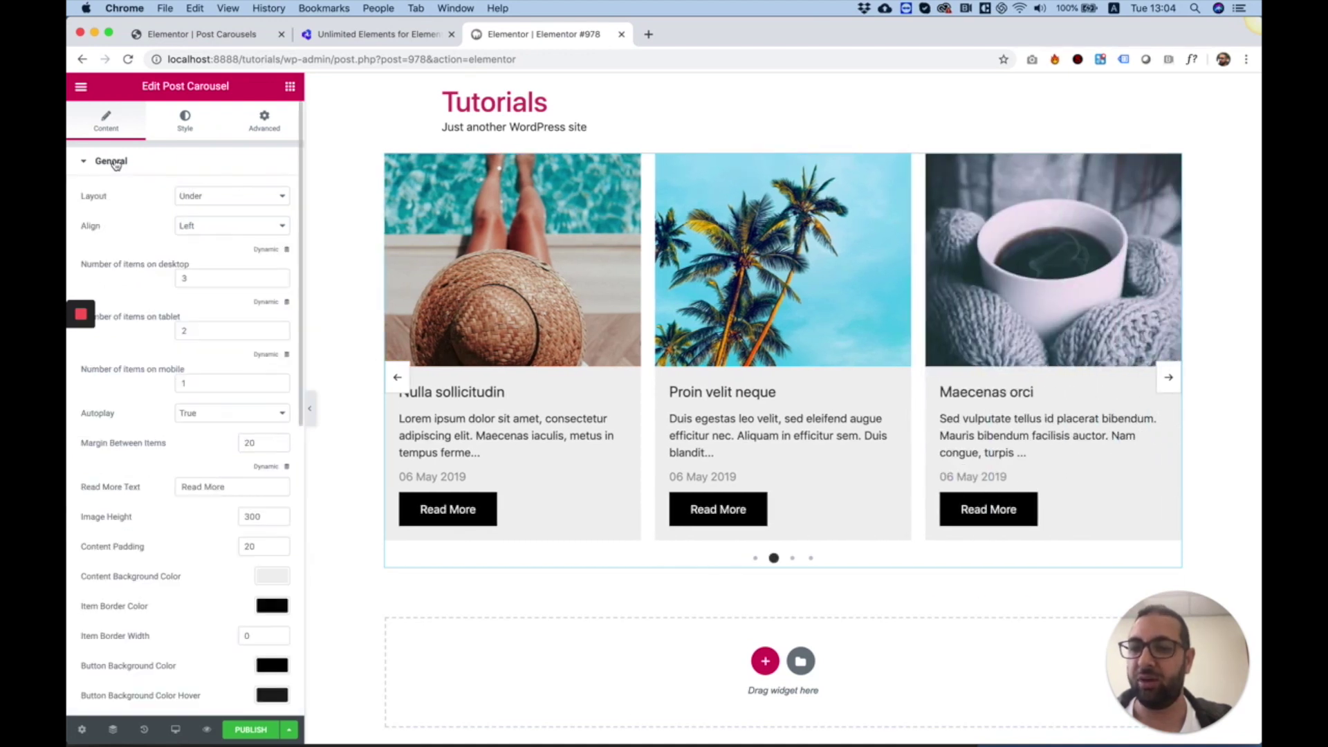
Try the Overlay and Under Overlap card layouts, then settle on Partial Overlay
scroll(126, 258, down, 2)
scroll(128, 257, up, 2)
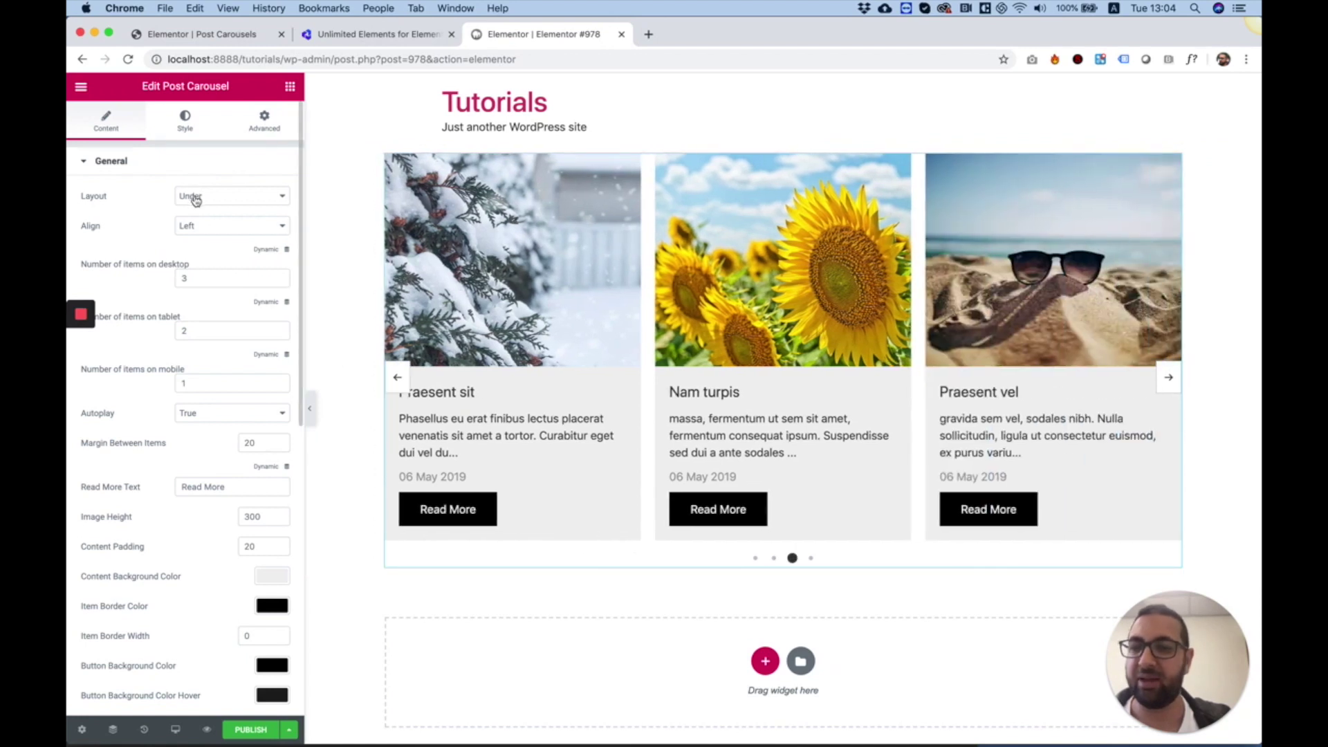
click(196, 197)
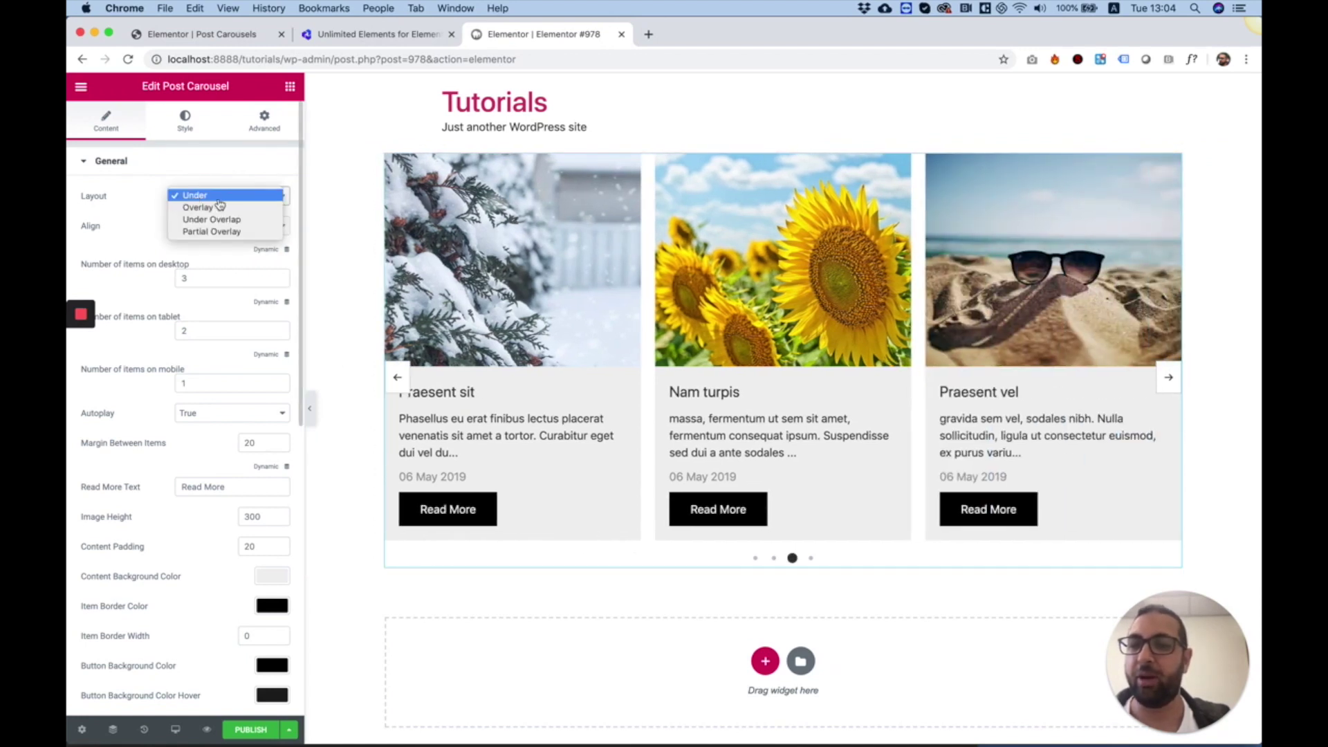
click(218, 208)
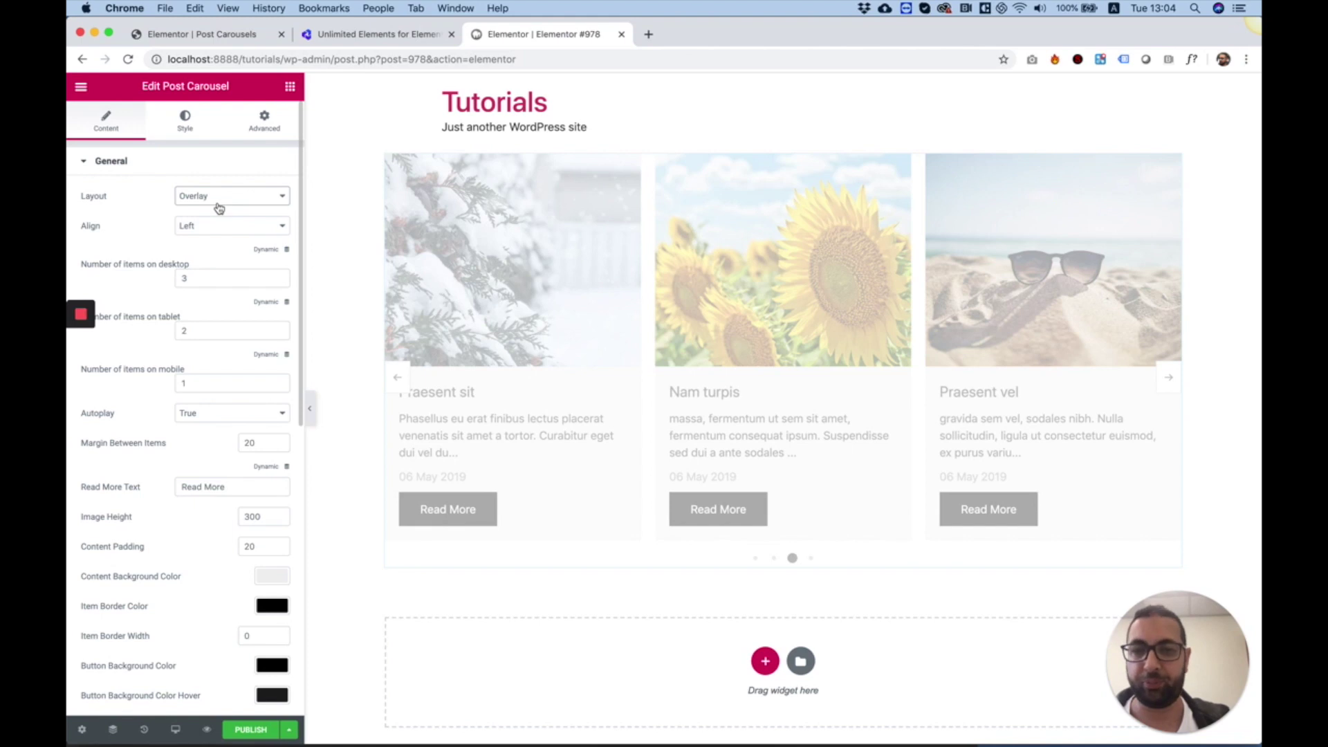
mouse_move(497, 242)
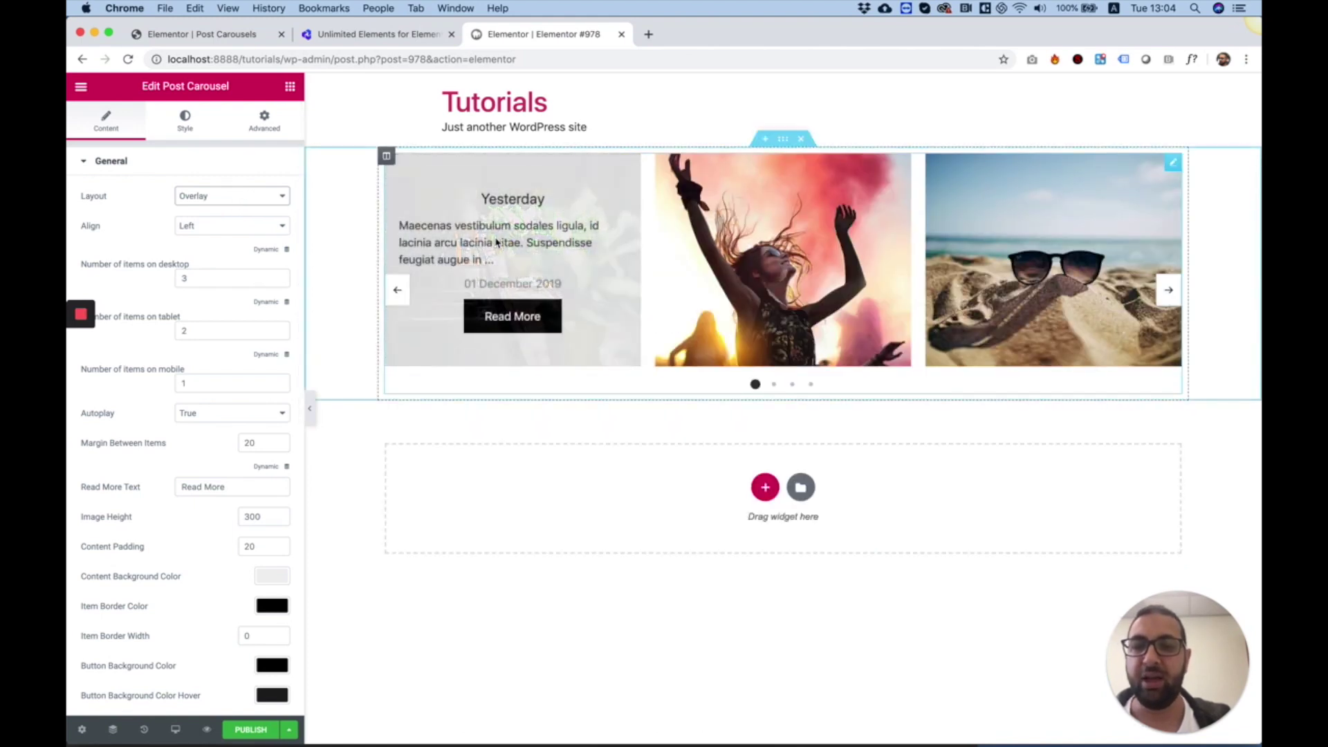
mouse_move(807, 230)
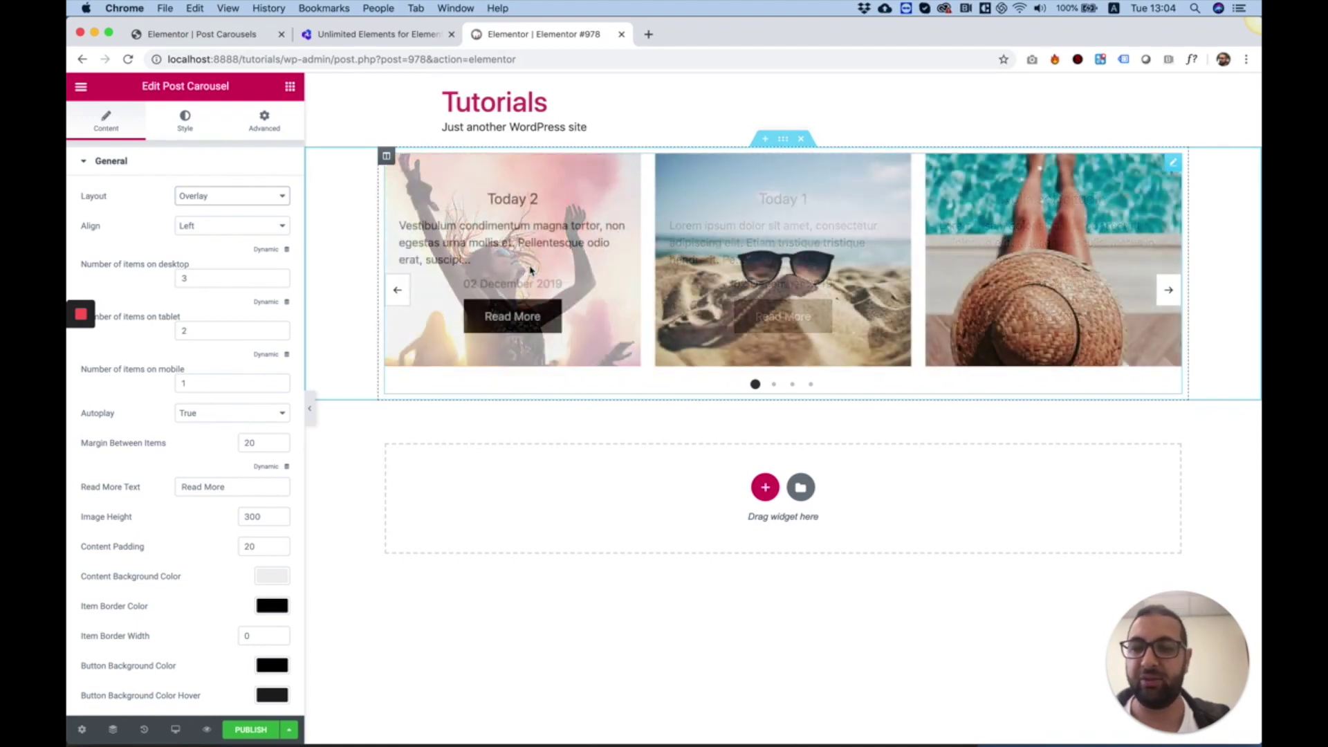
click(236, 195)
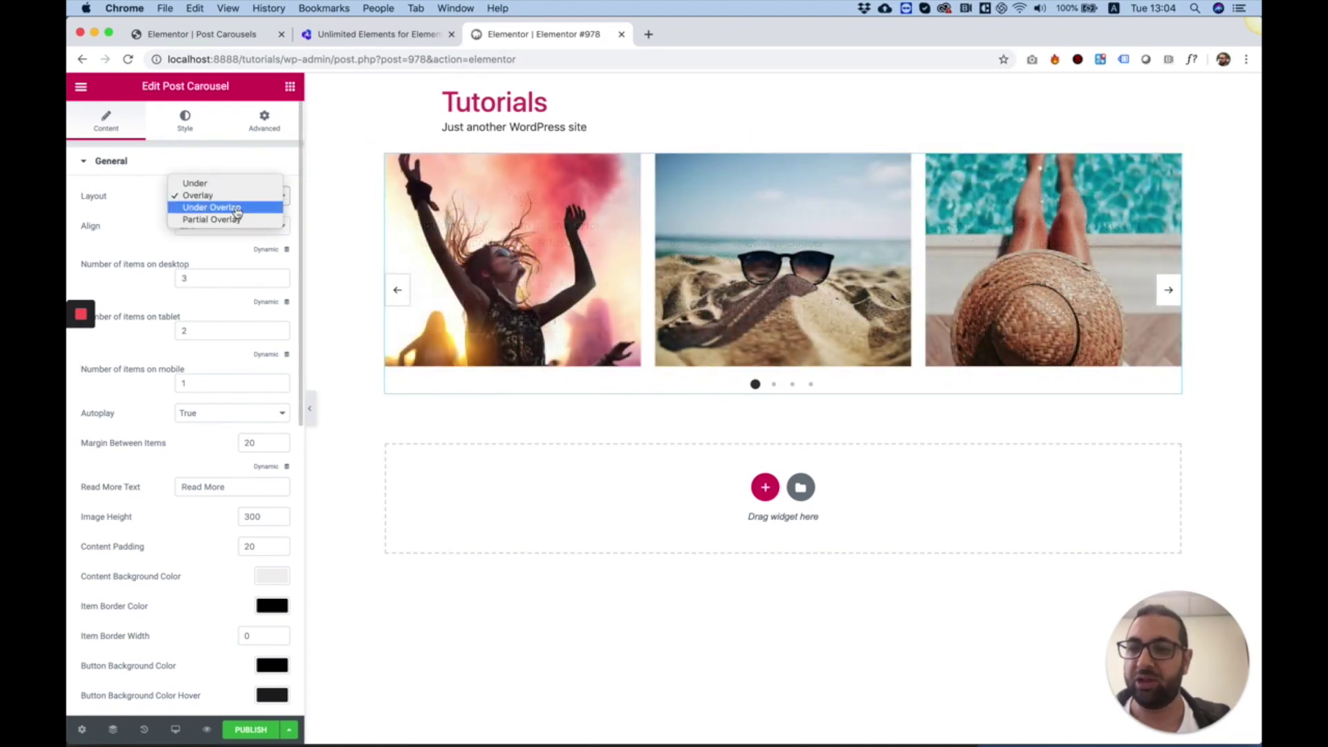
click(237, 211)
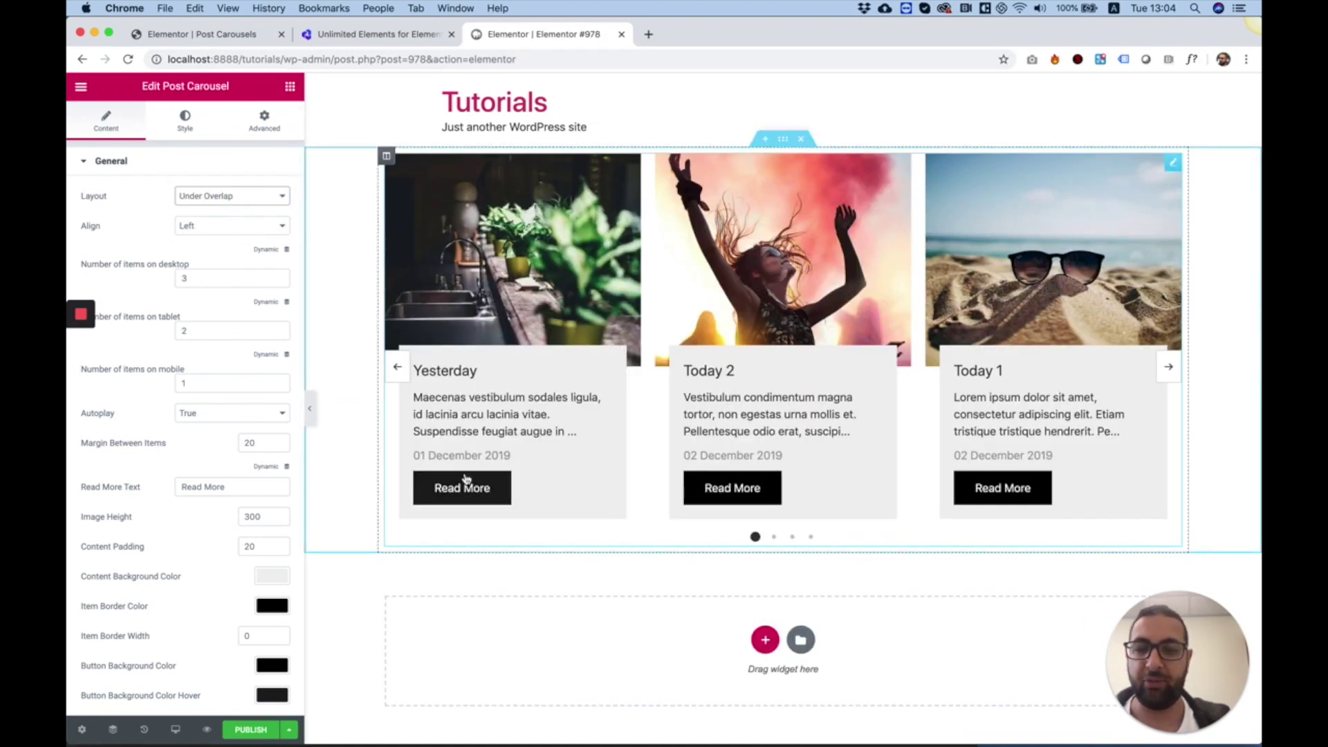
click(211, 199)
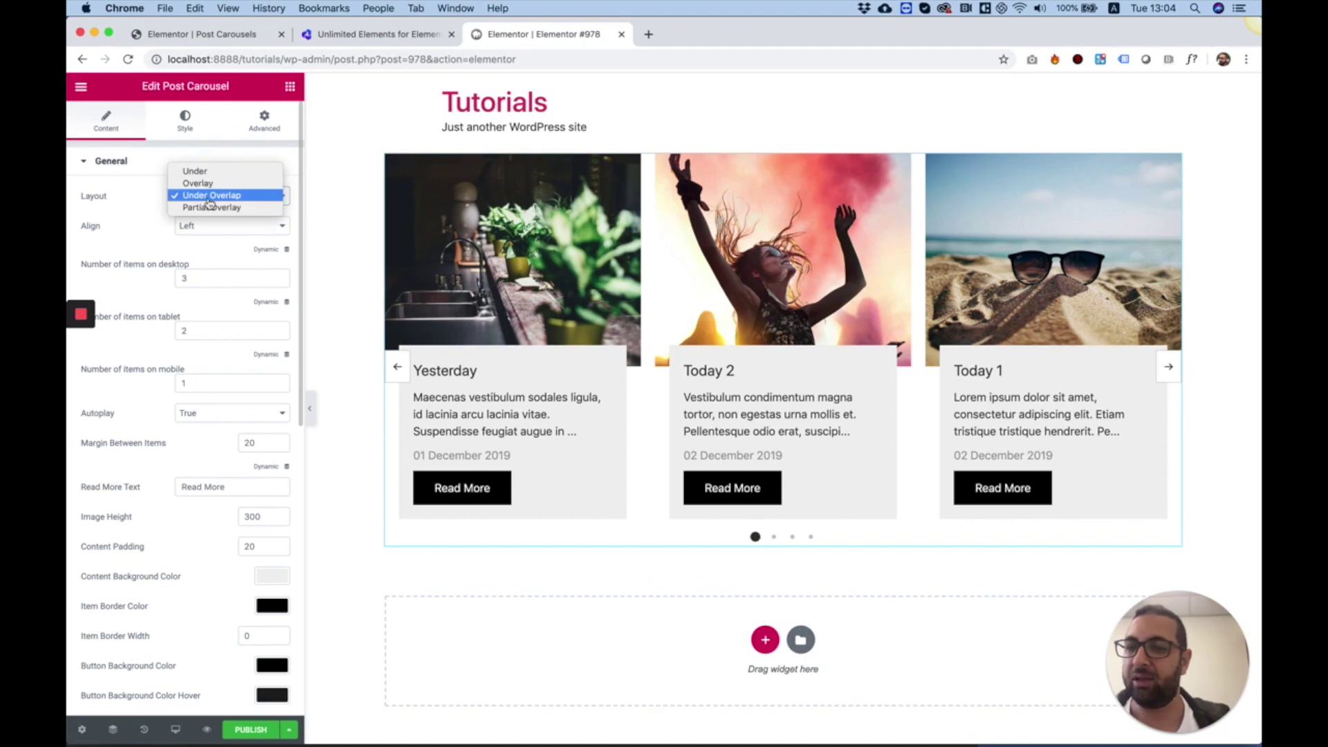
click(235, 208)
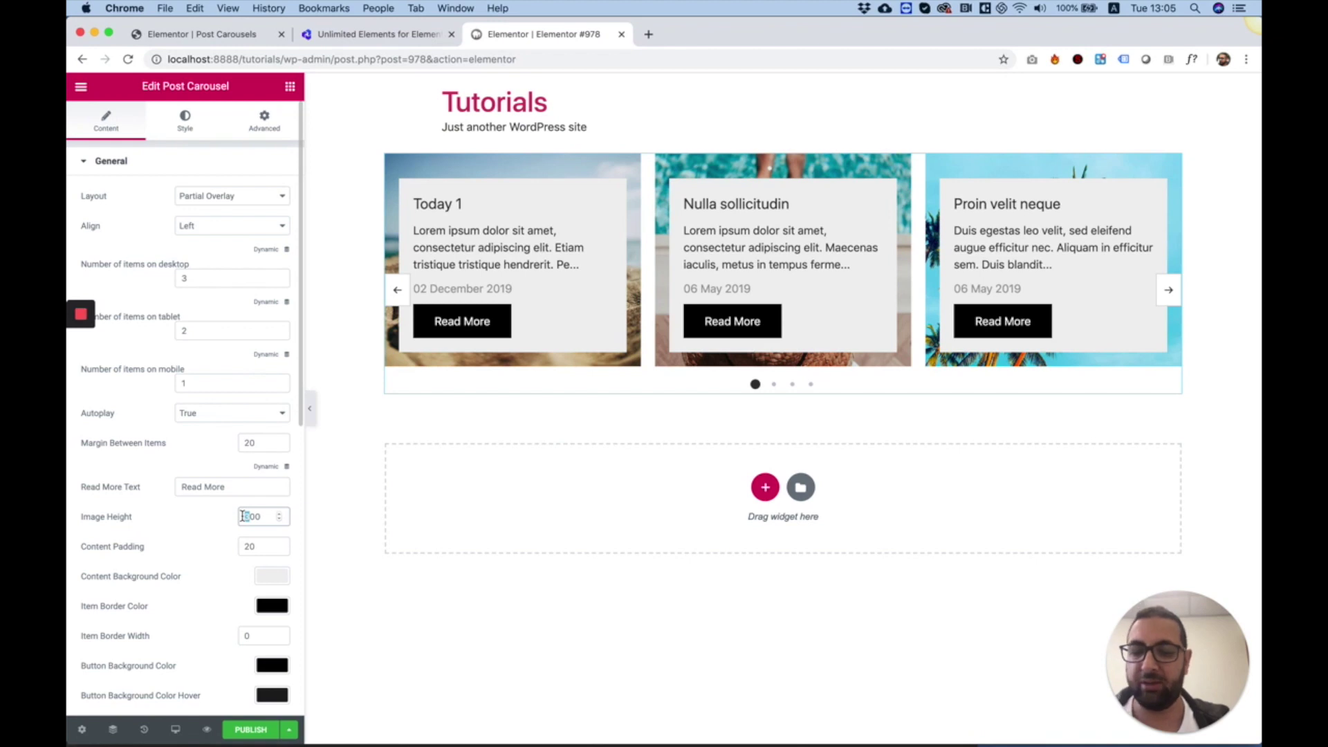
Change the carousel Image Height value from 300 to 600
click(244, 516)
key(Delete)
text(6)
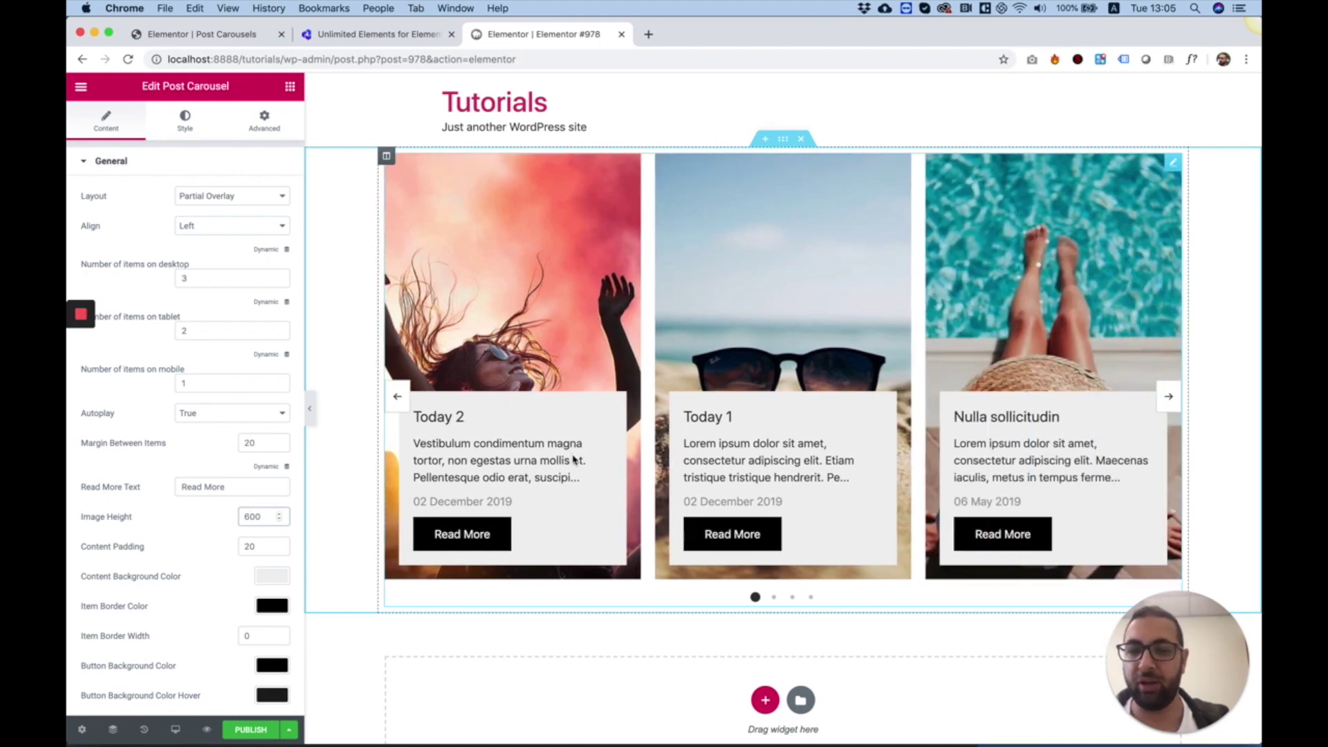
Centre the card content alignment after briefly trying right alignment
click(220, 227)
click(211, 237)
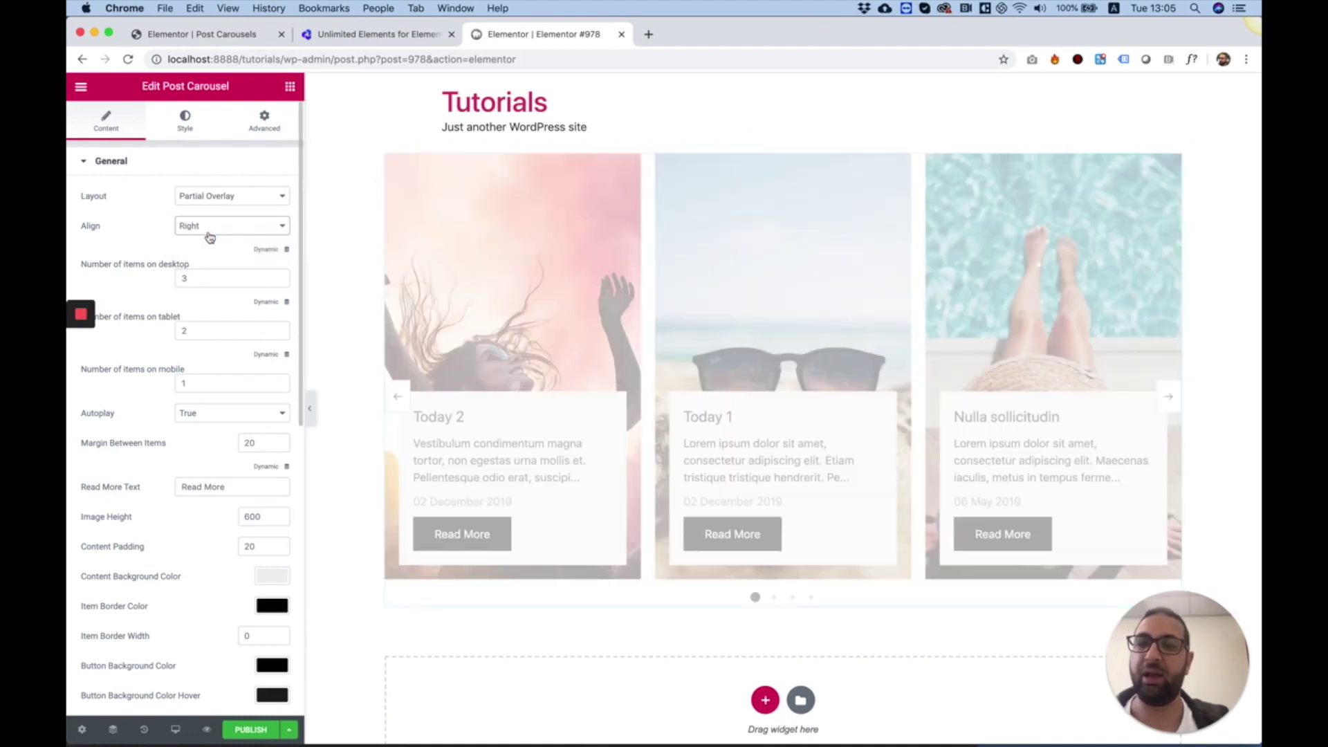
click(208, 232)
click(208, 237)
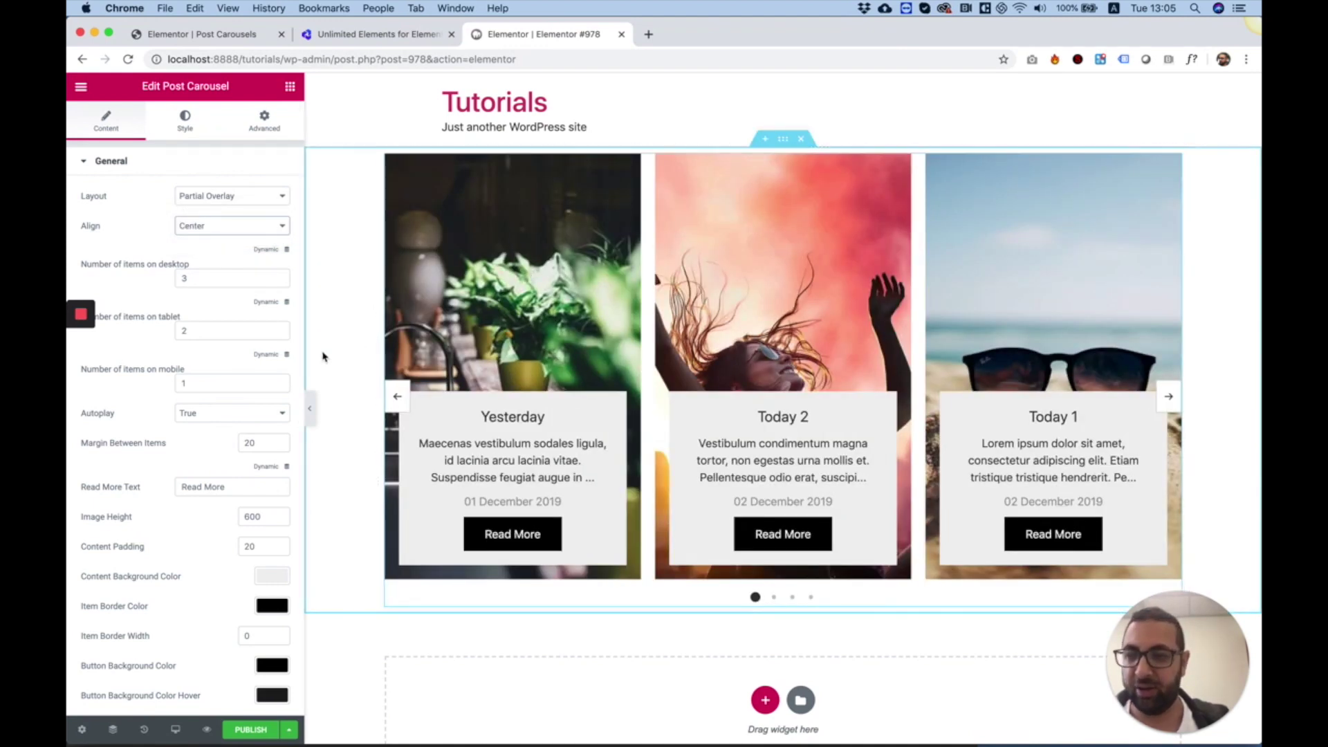
Set Number of items on desktop to 2 instead of 3
scroll(208, 263, down, 1)
scroll(209, 262, down, 3)
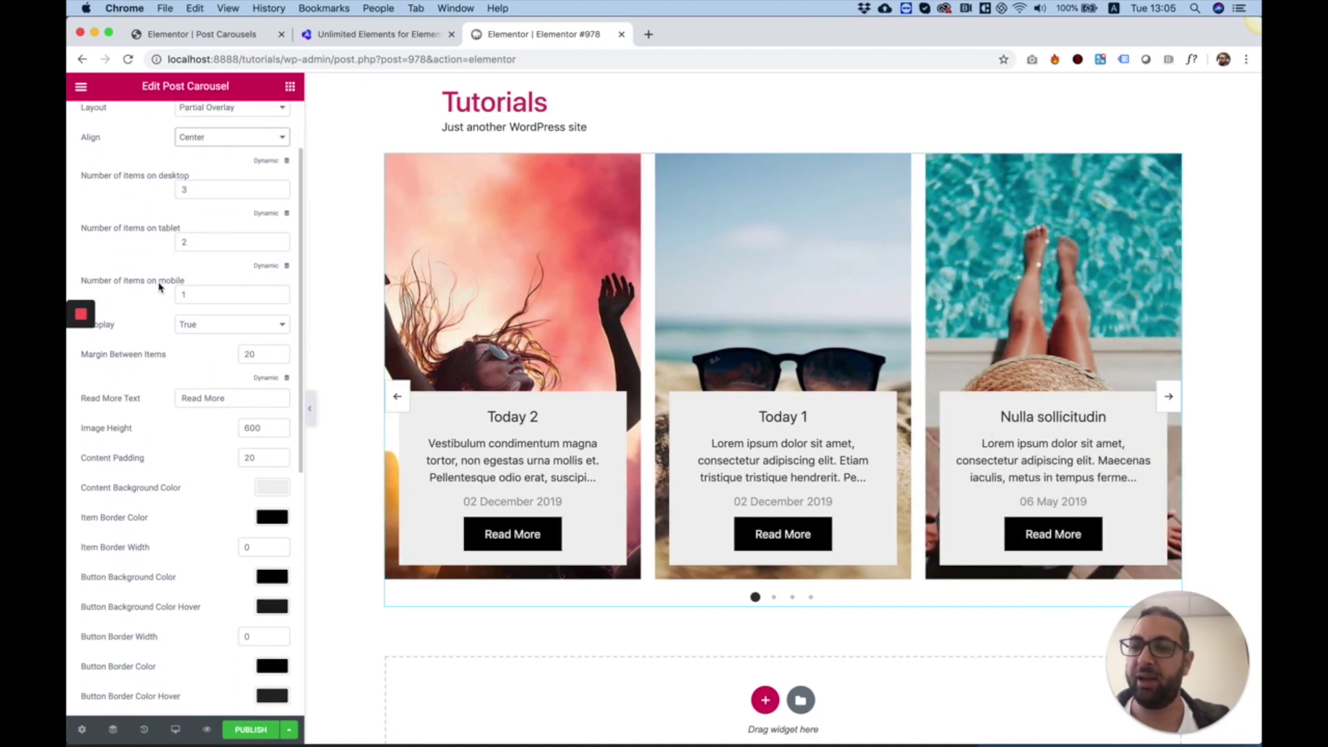
double_click(200, 188)
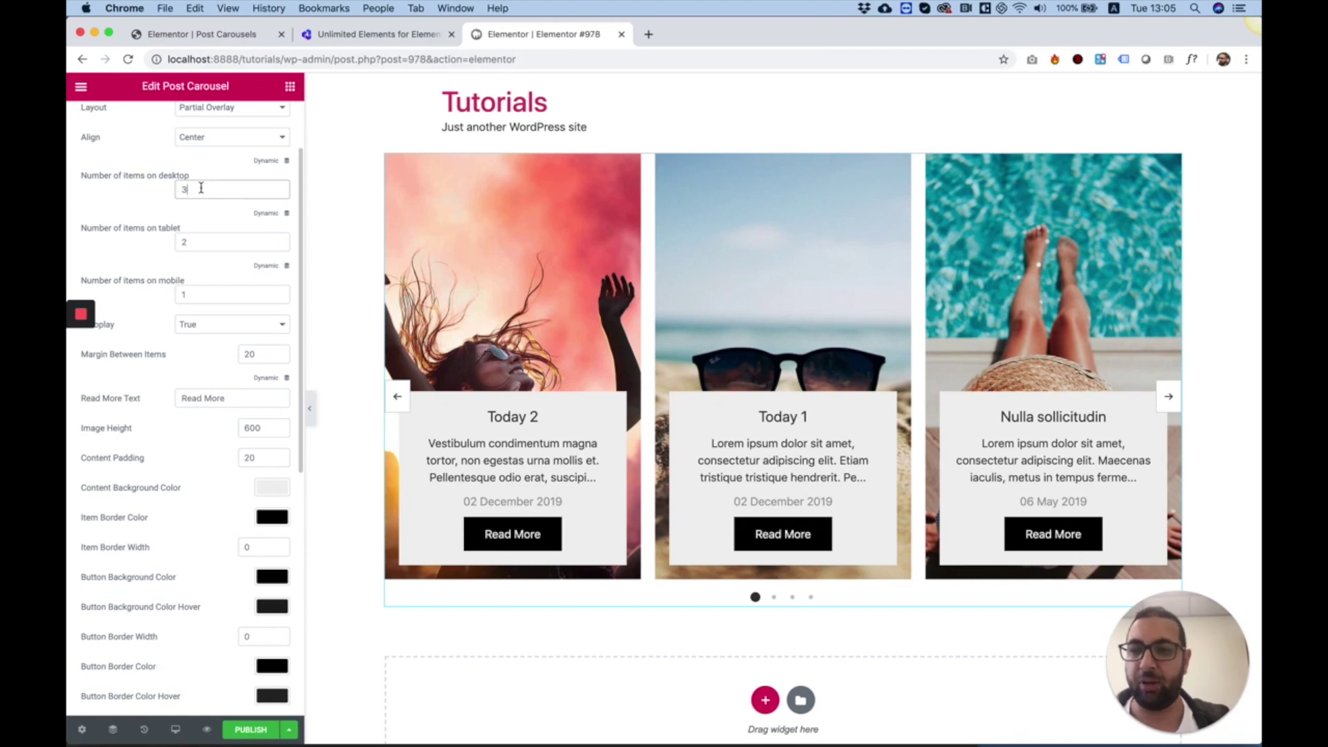
text(2)
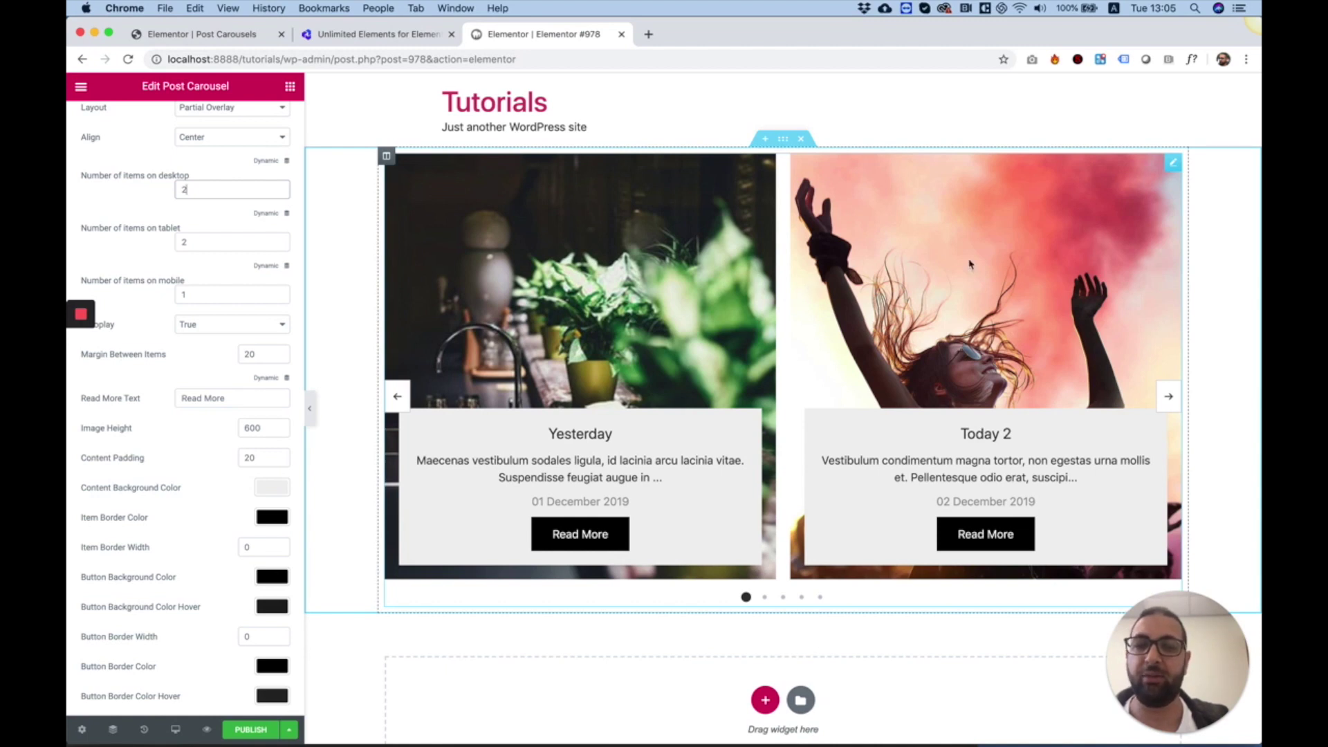
scroll(252, 285, down, 1)
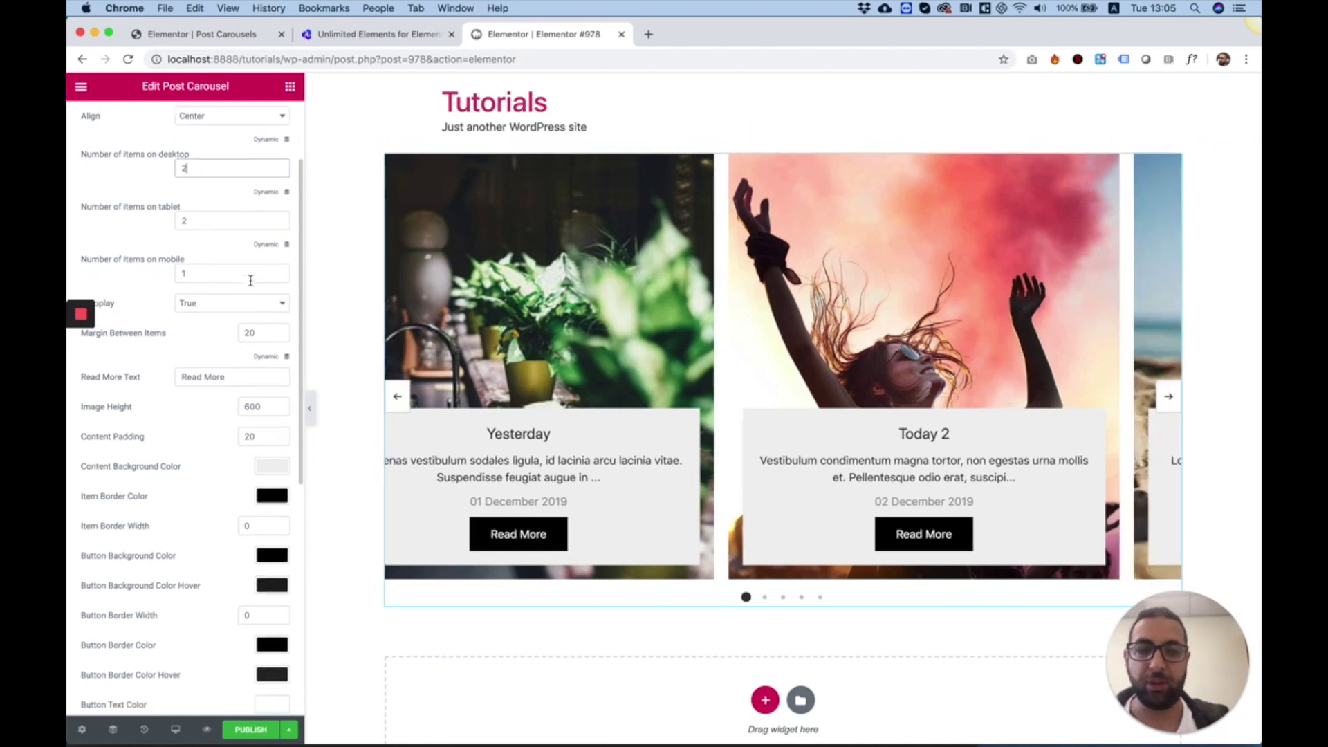
scroll(251, 285, down, 1)
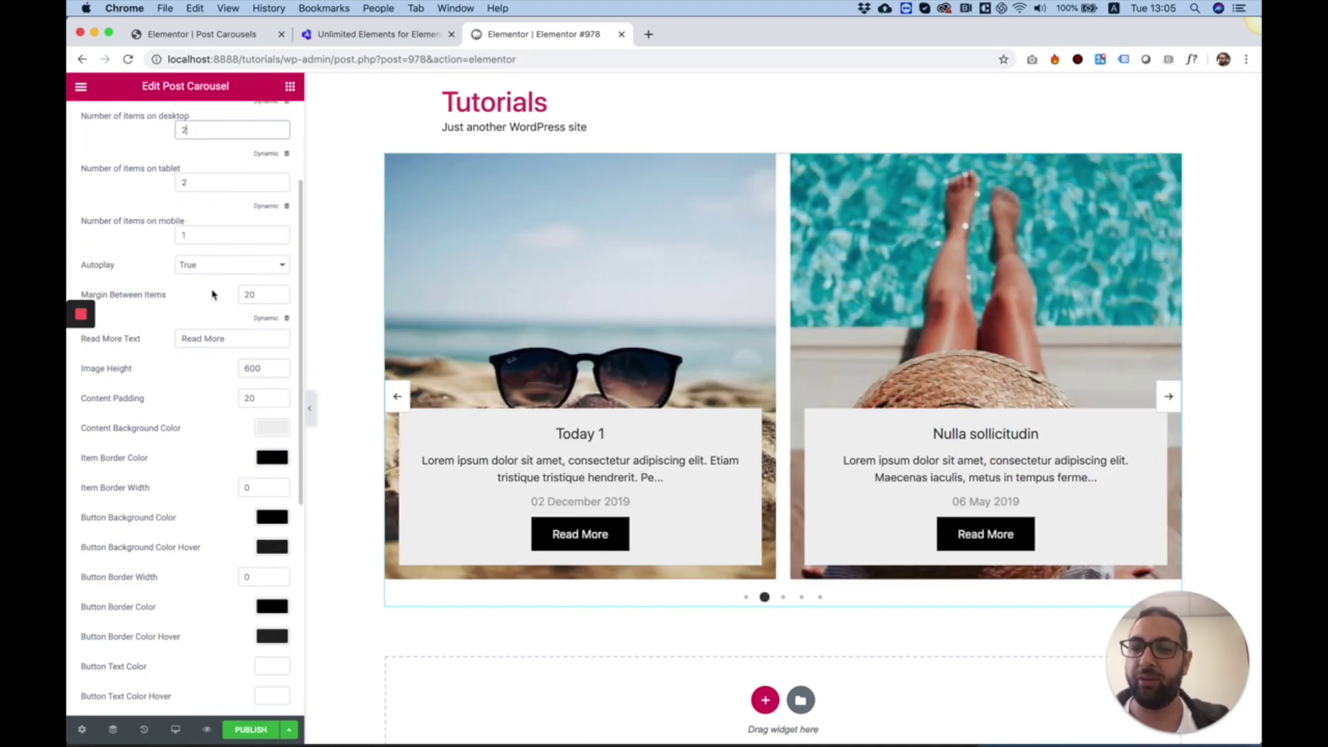
Set Margin Between Items to 50
click(266, 296)
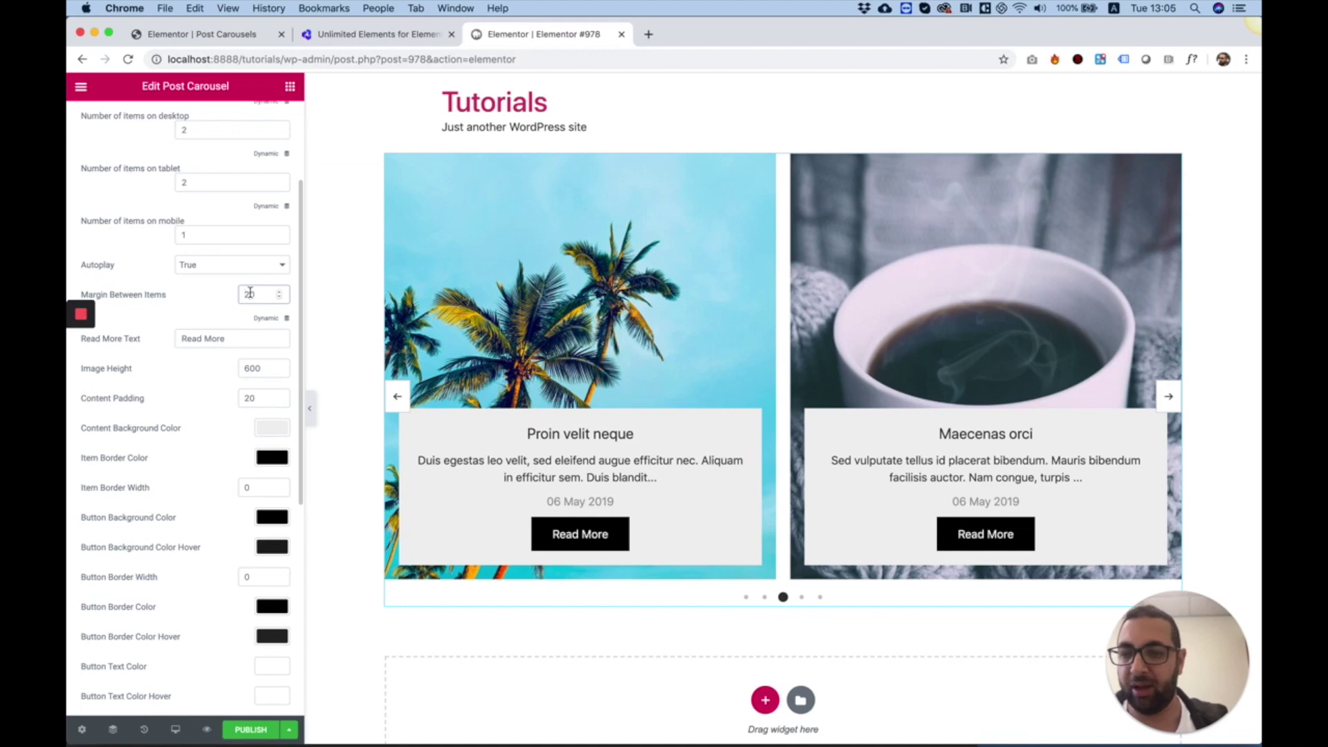
key(BackSpace)
text(5)
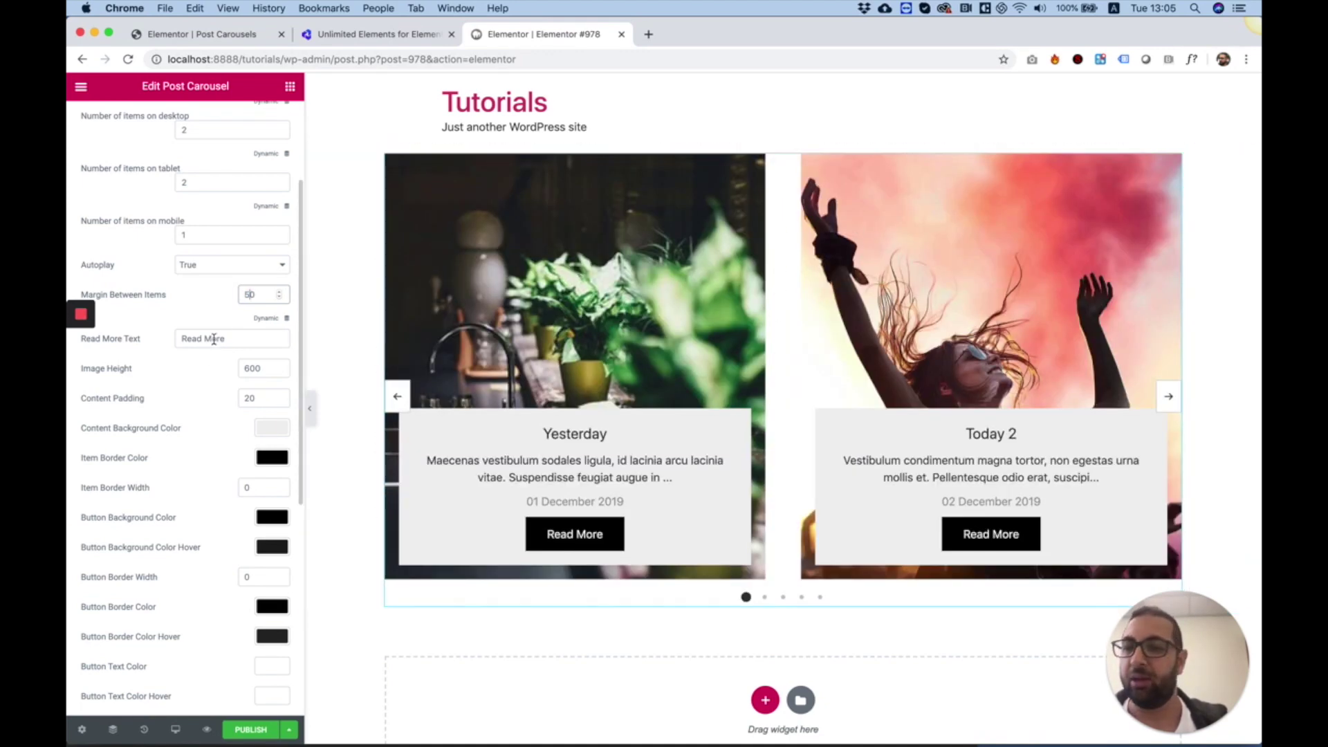
Replace the Read More Text label with 'Learn More'
scroll(196, 301, down, 3)
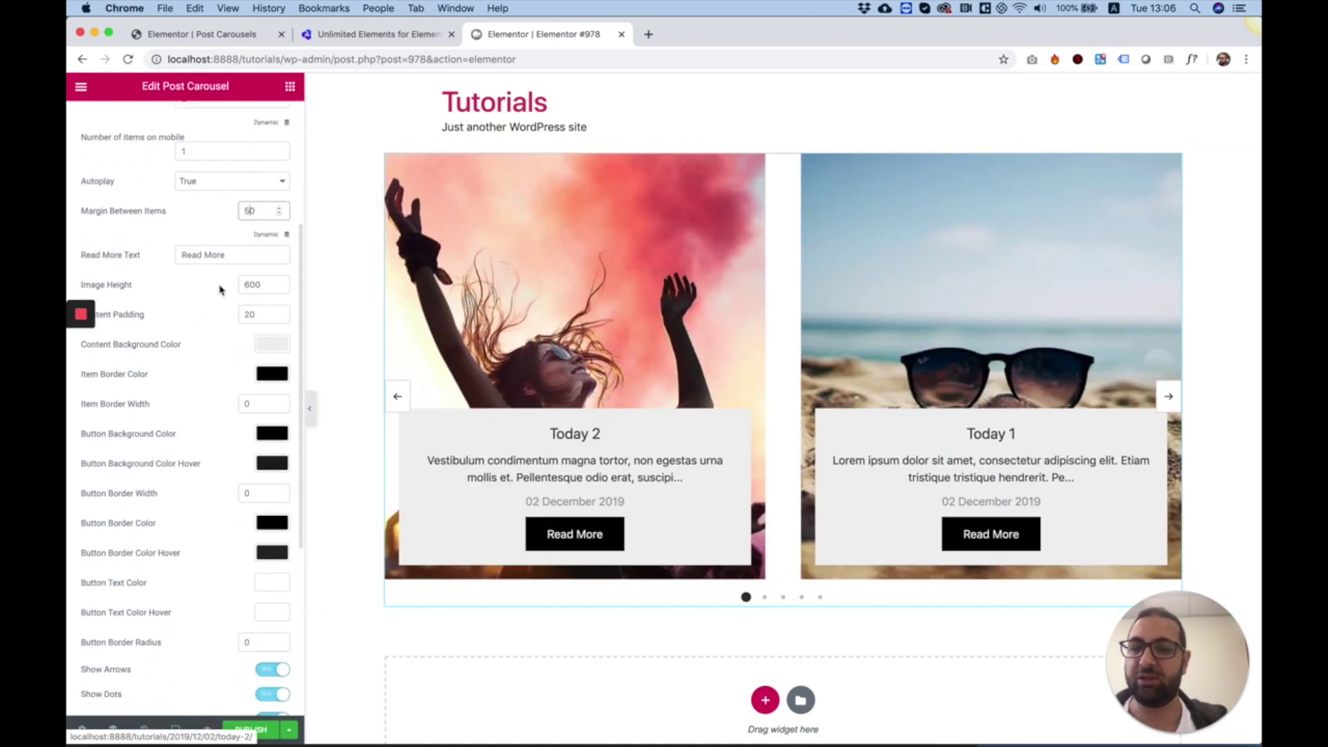
double_click(217, 255)
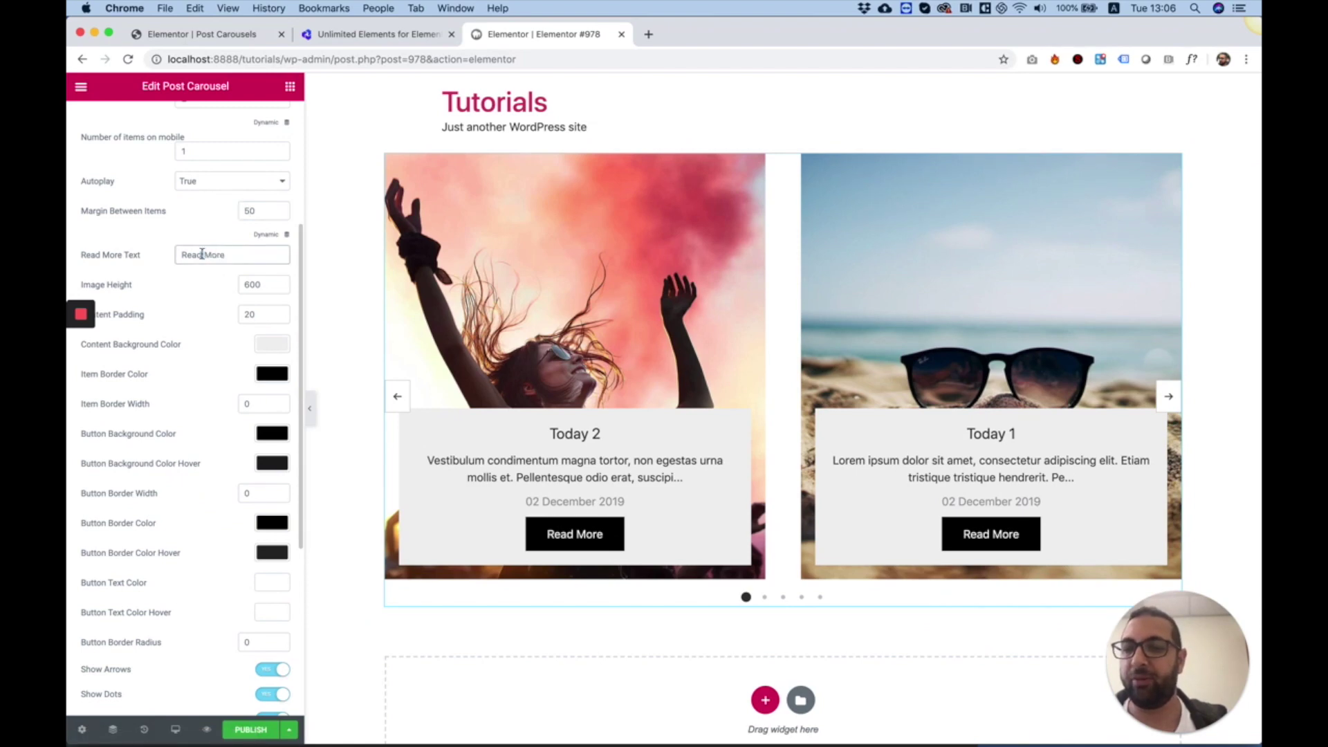
triple_click(202, 254)
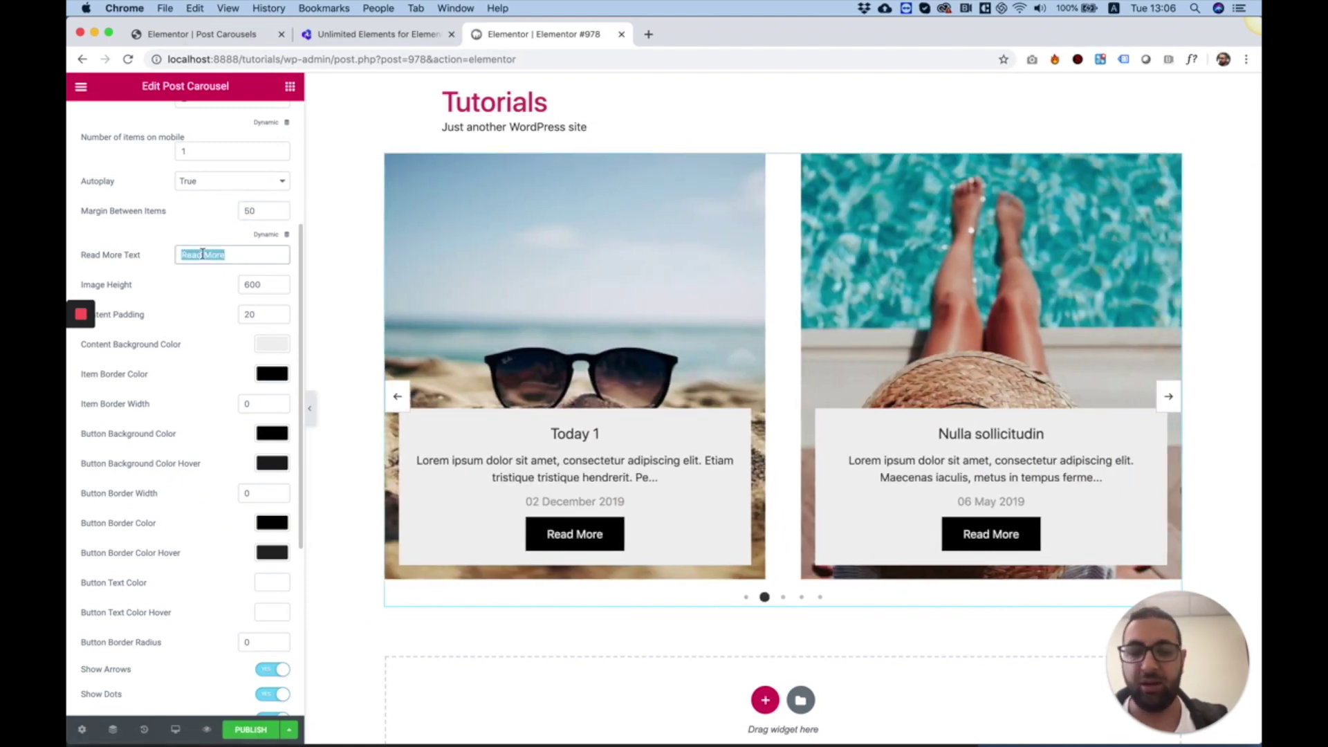
text(Learn M)
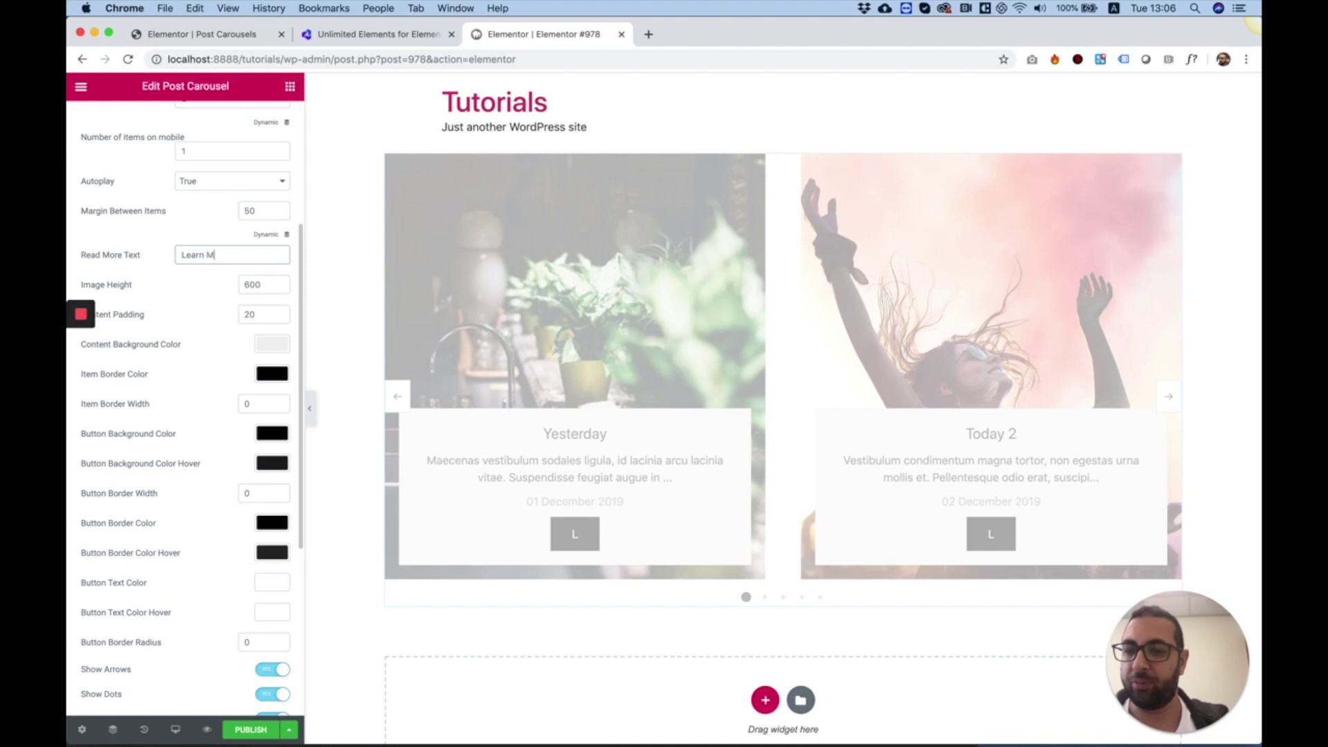
text(ore)
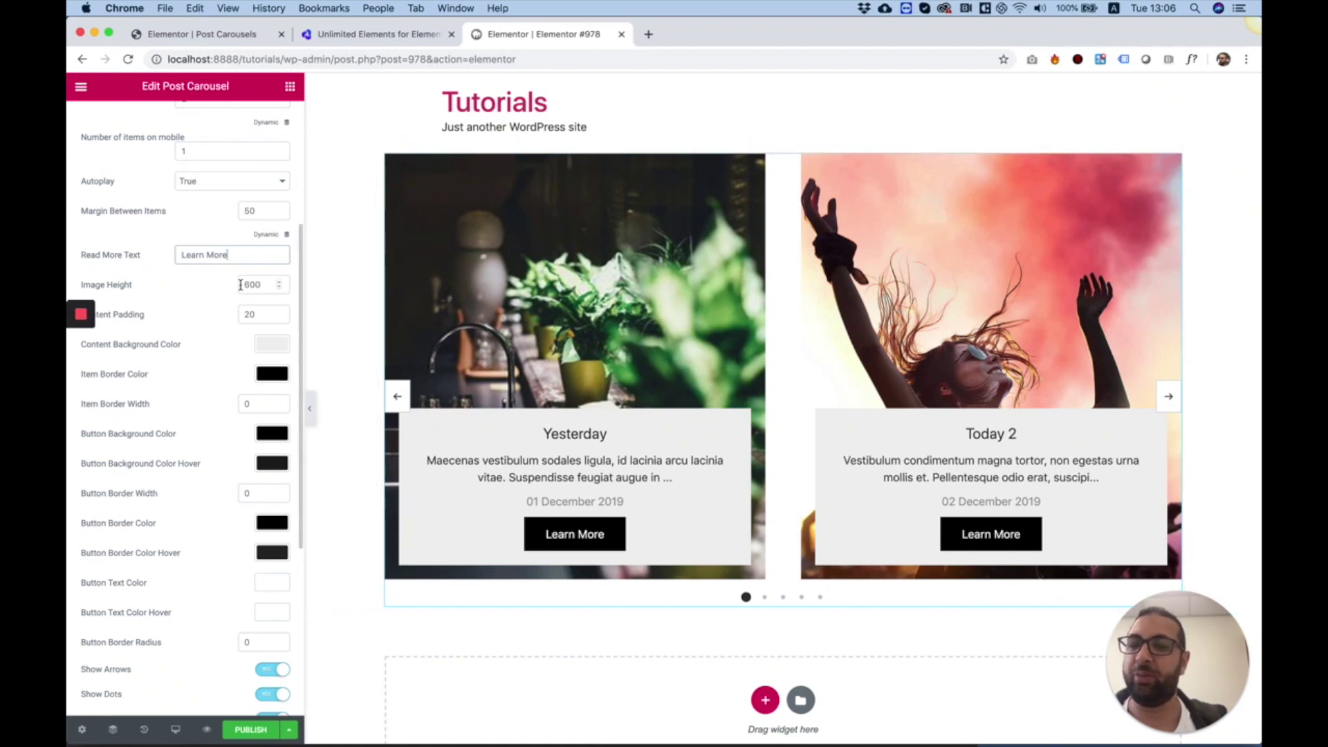
Review the Image Height and Content Padding settings
scroll(243, 282, up, 3)
scroll(242, 284, down, 4)
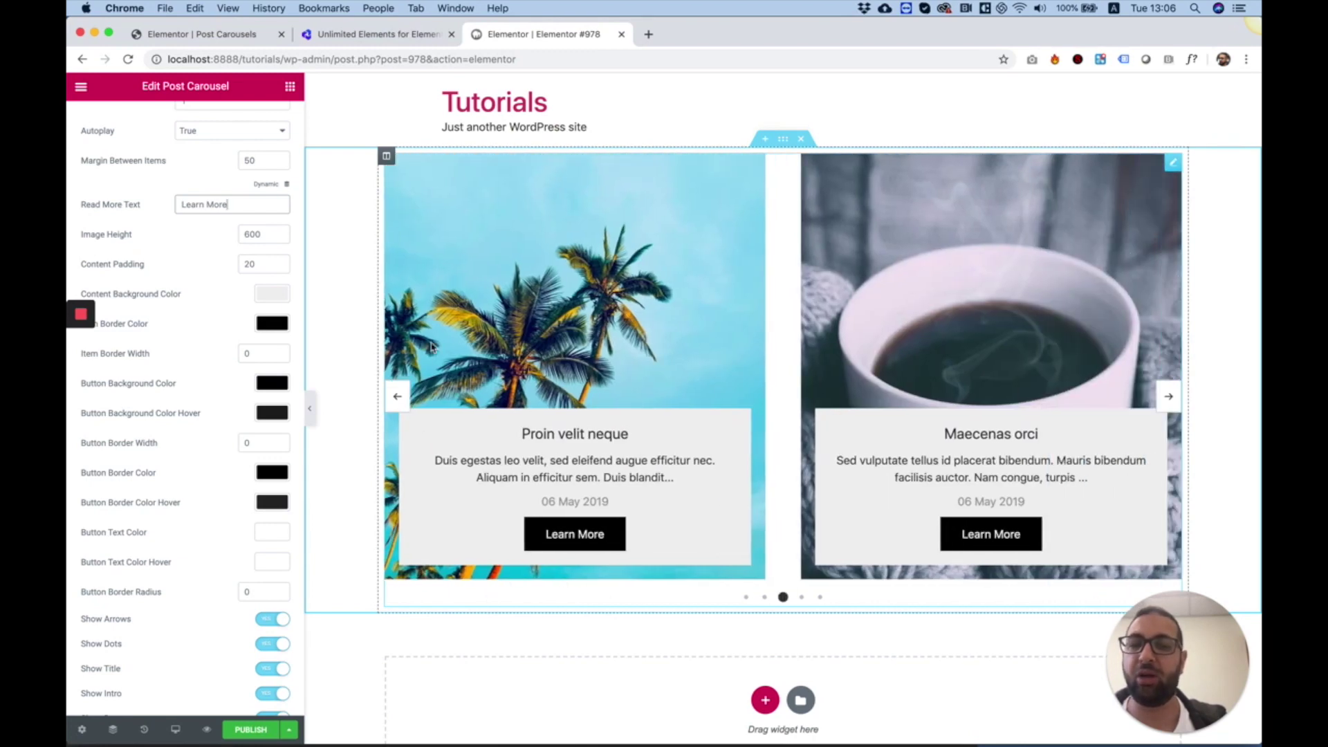
click(248, 235)
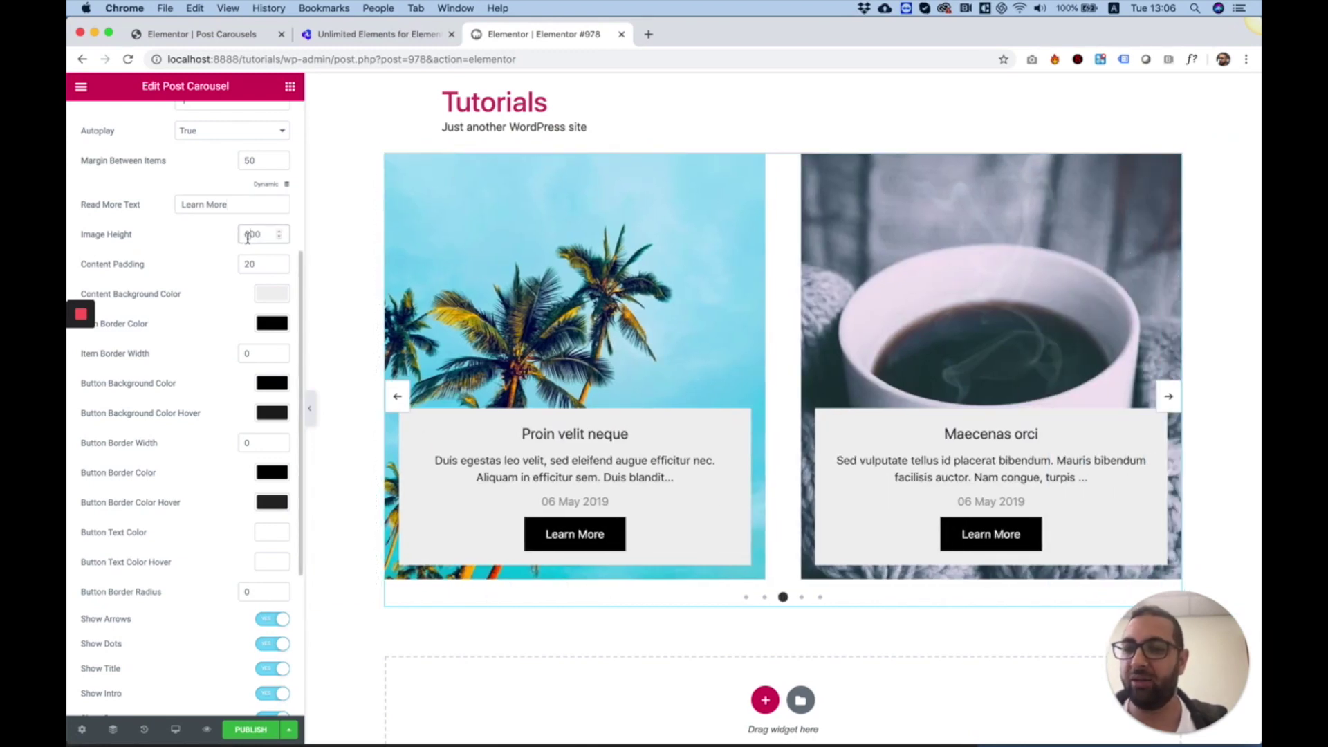
click(256, 265)
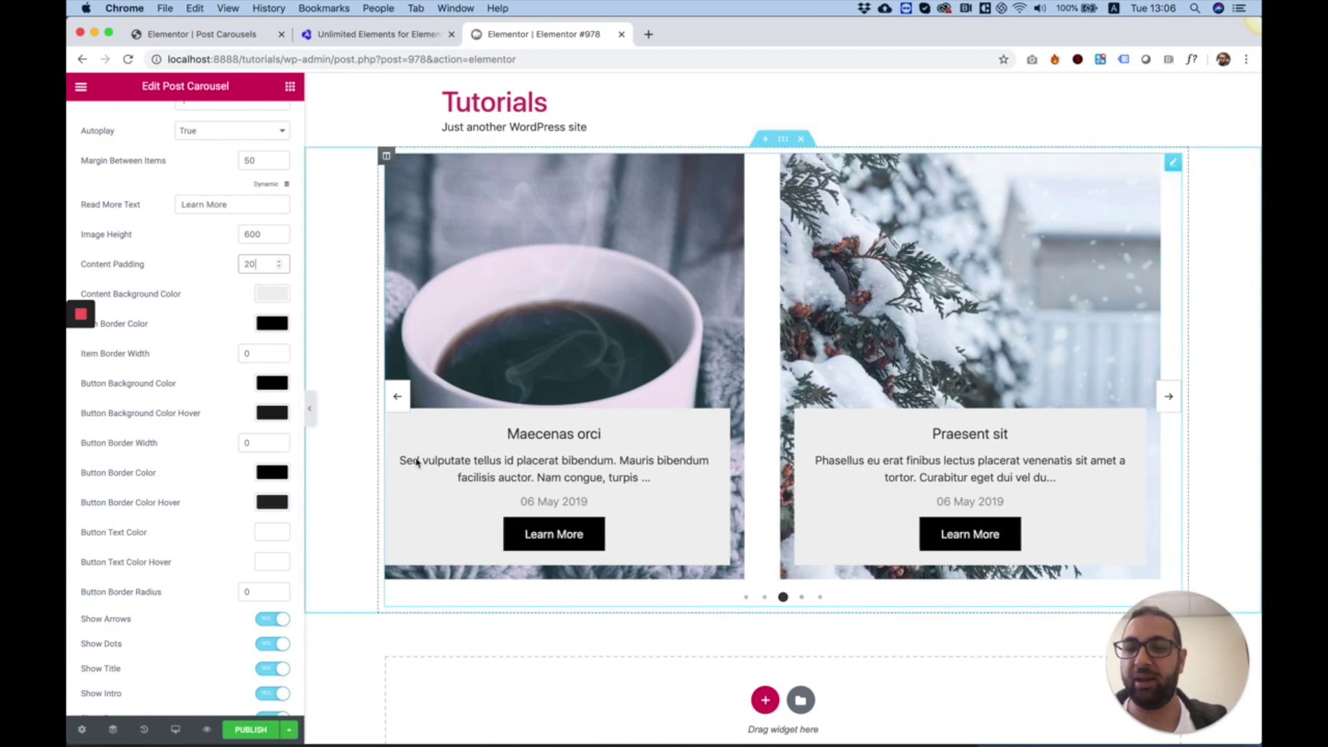
Switch the layout to Overlay and set Content Background Color to pink #ffbdc8
scroll(217, 208, up, 5)
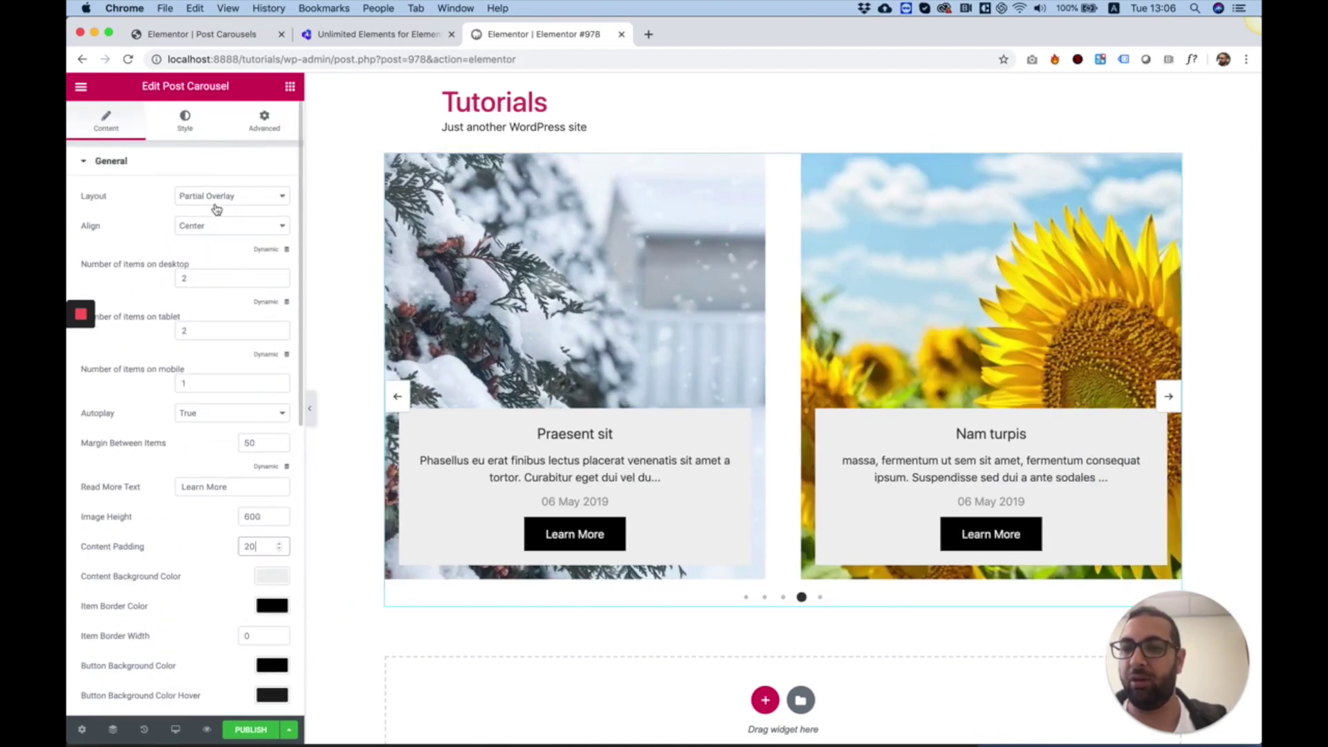
click(216, 206)
click(206, 174)
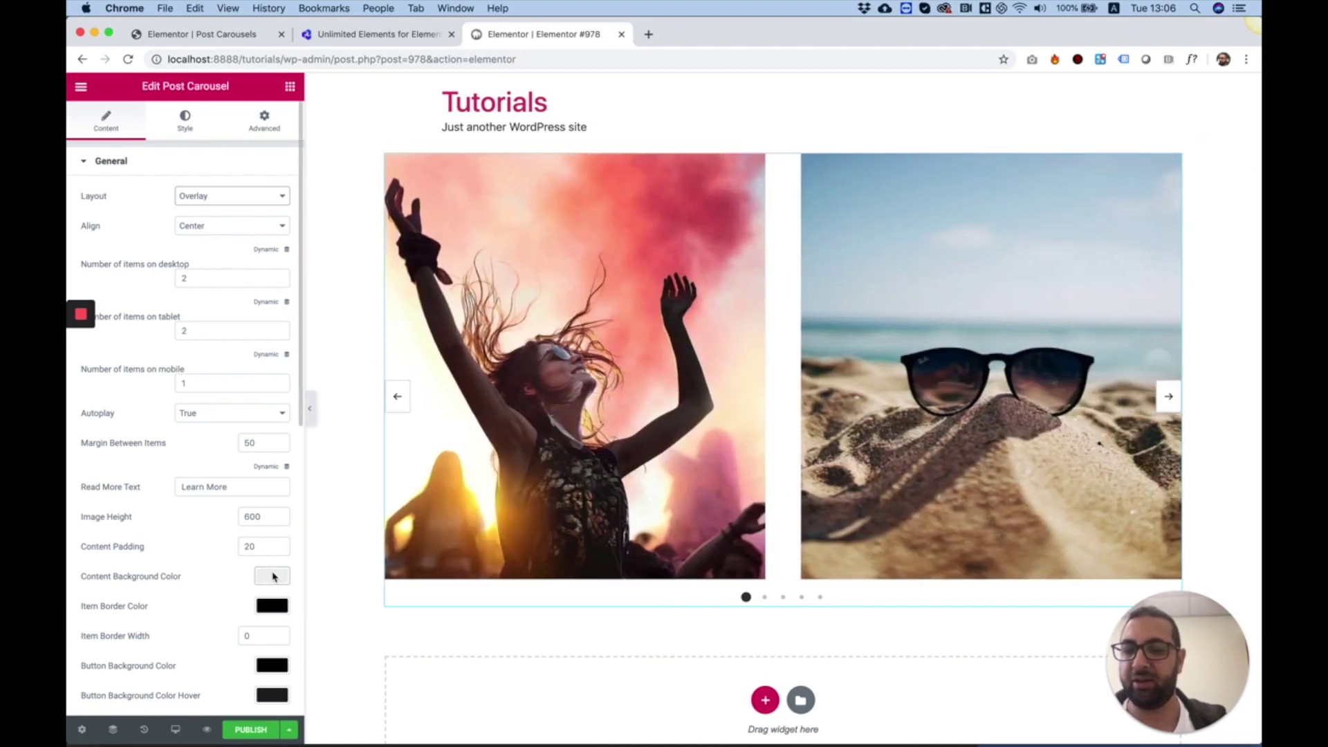
click(274, 577)
scroll(210, 624, down, 3)
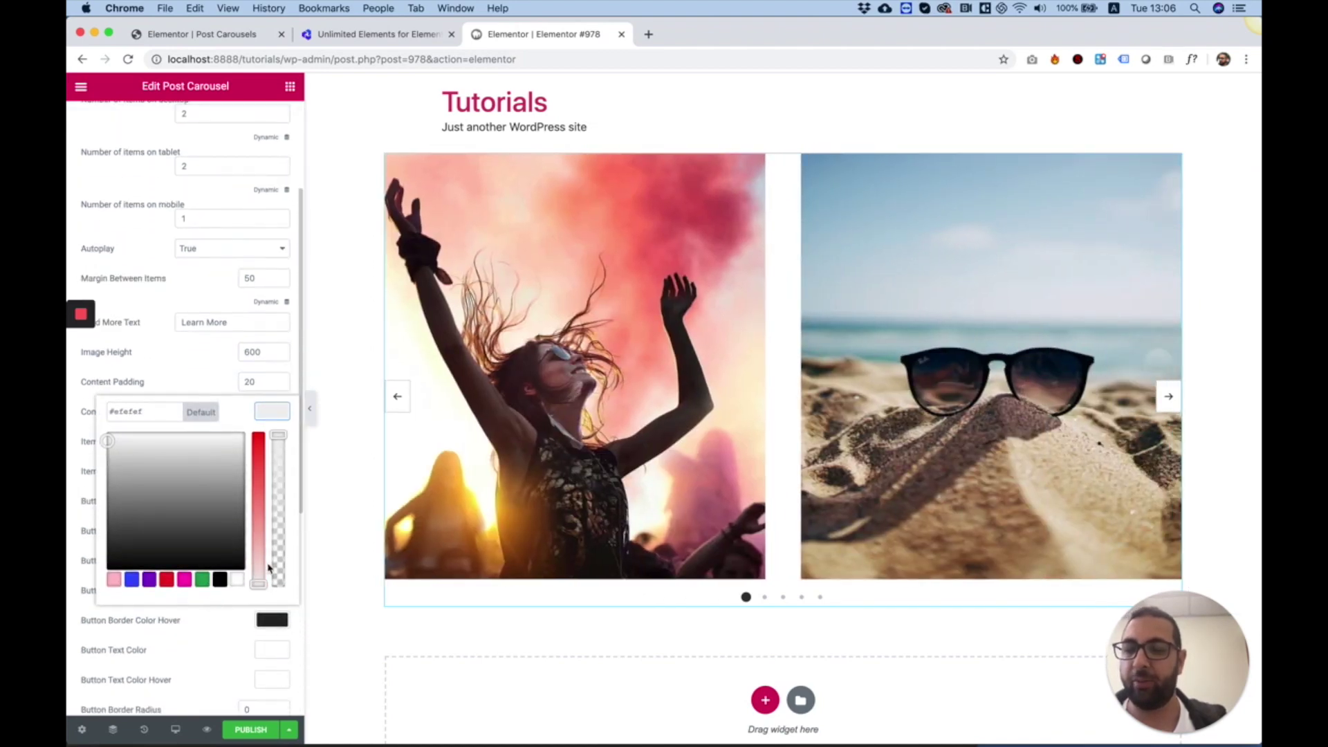
click(114, 580)
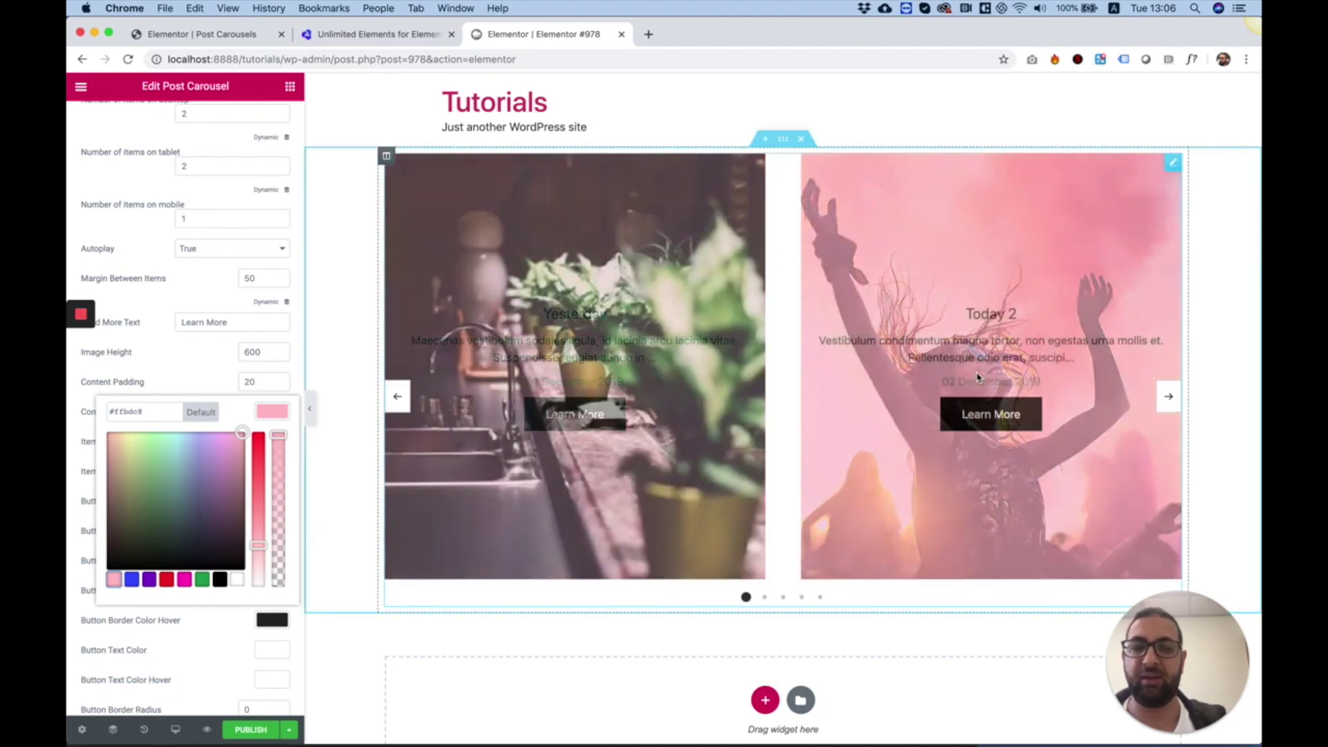
Change the layout to Under so the pink content box sits beneath each image
scroll(159, 170, up, 3)
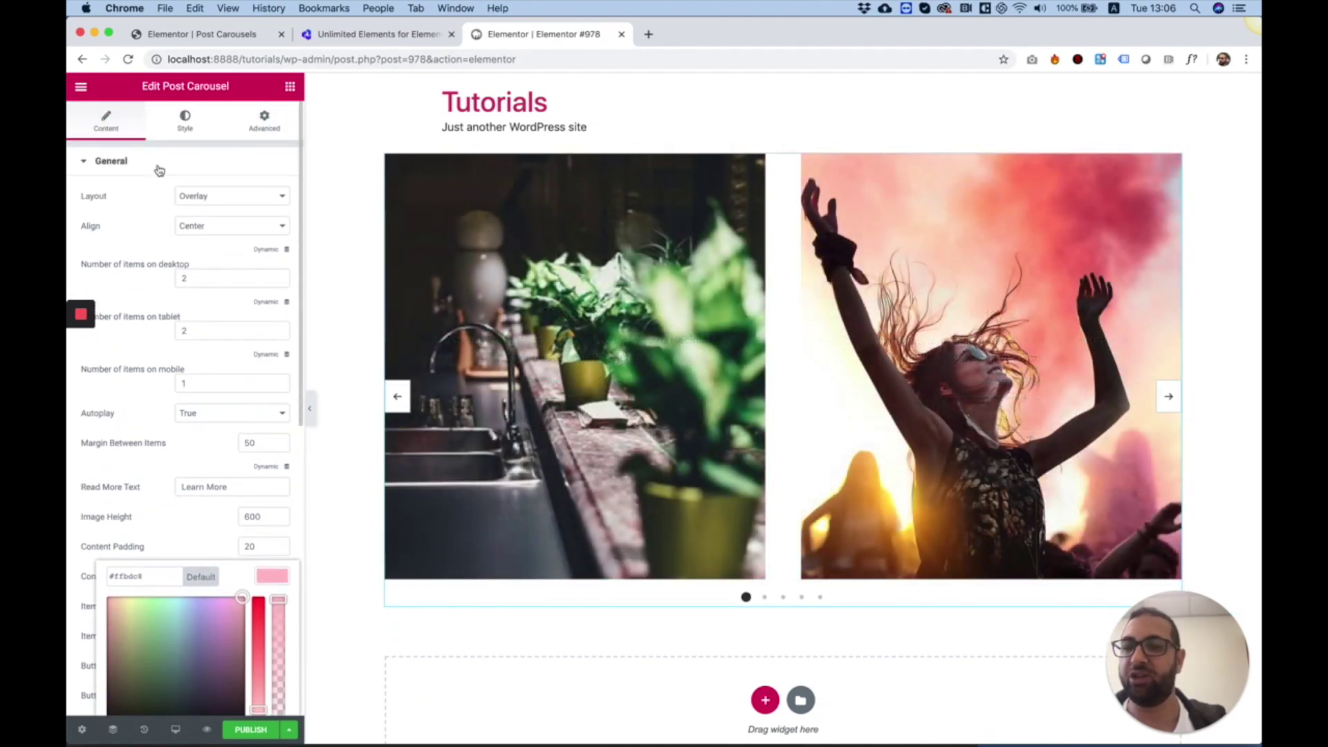
click(159, 170)
click(162, 170)
click(202, 197)
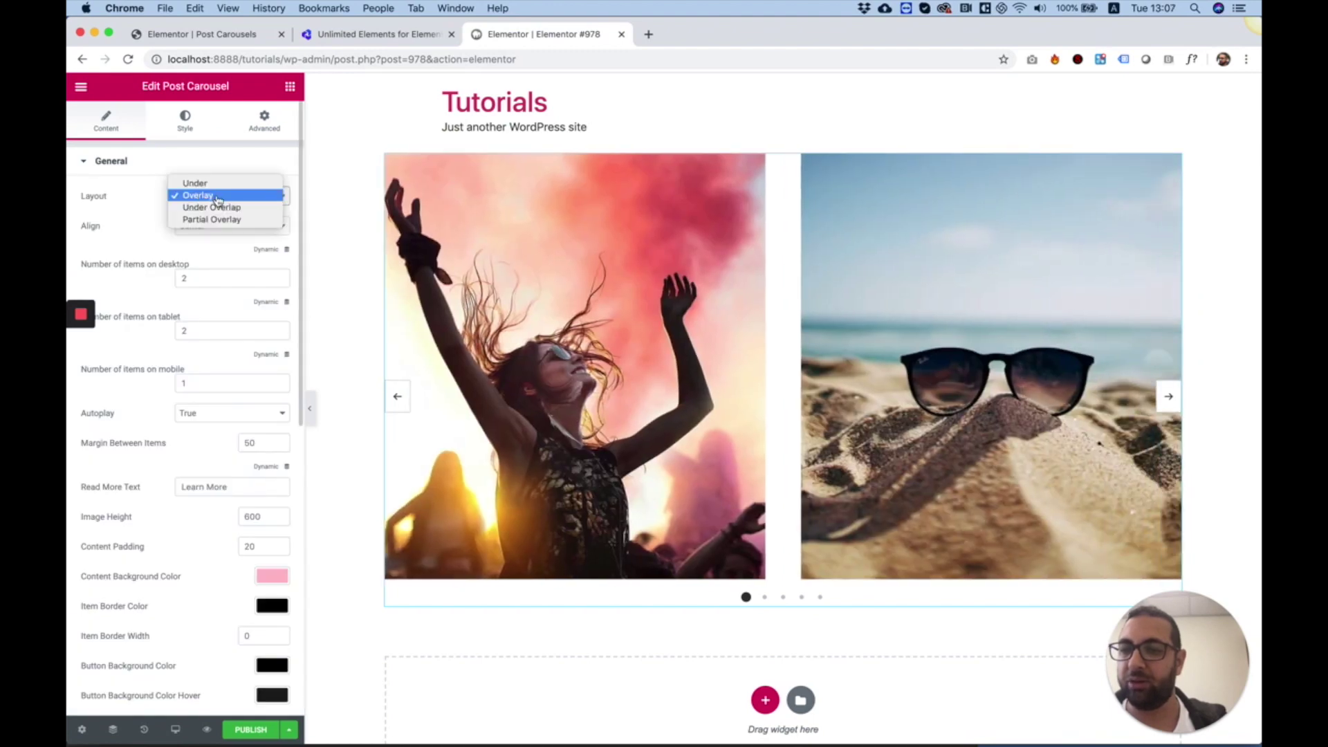
click(201, 184)
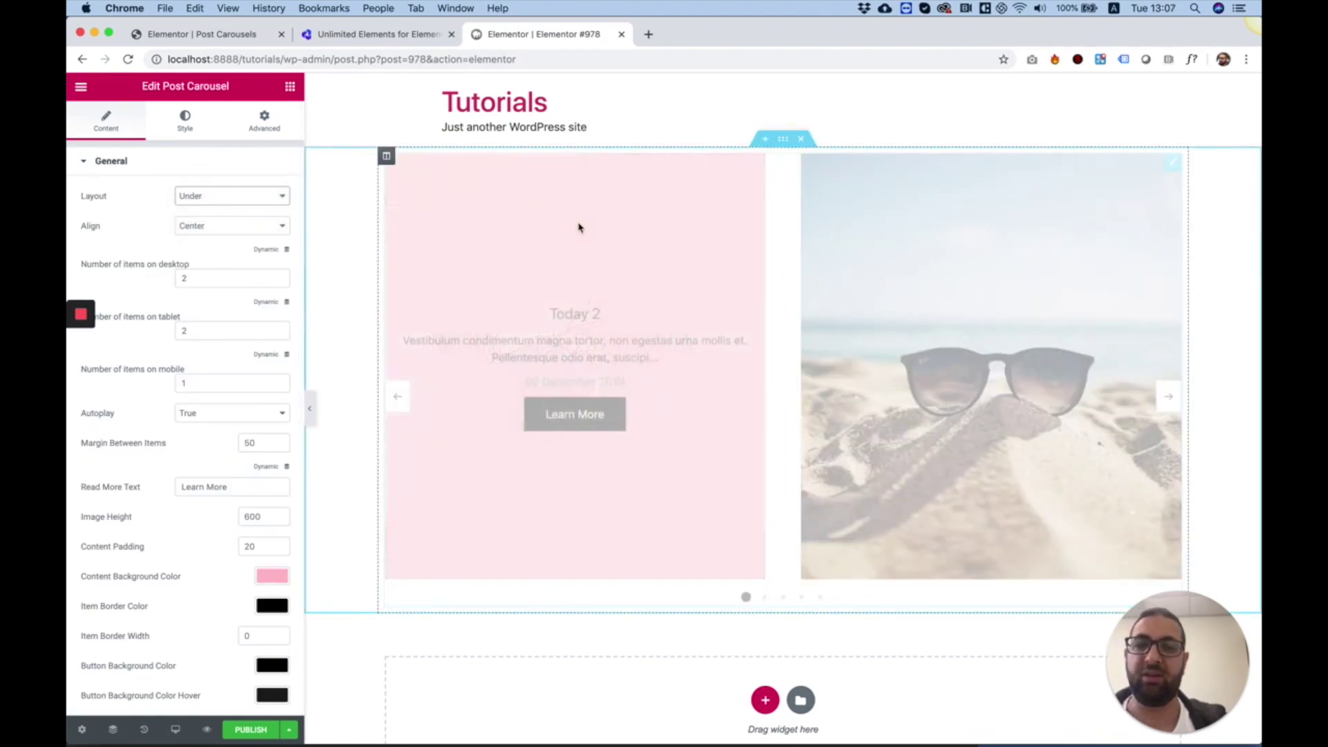
scroll(947, 346, down, 2)
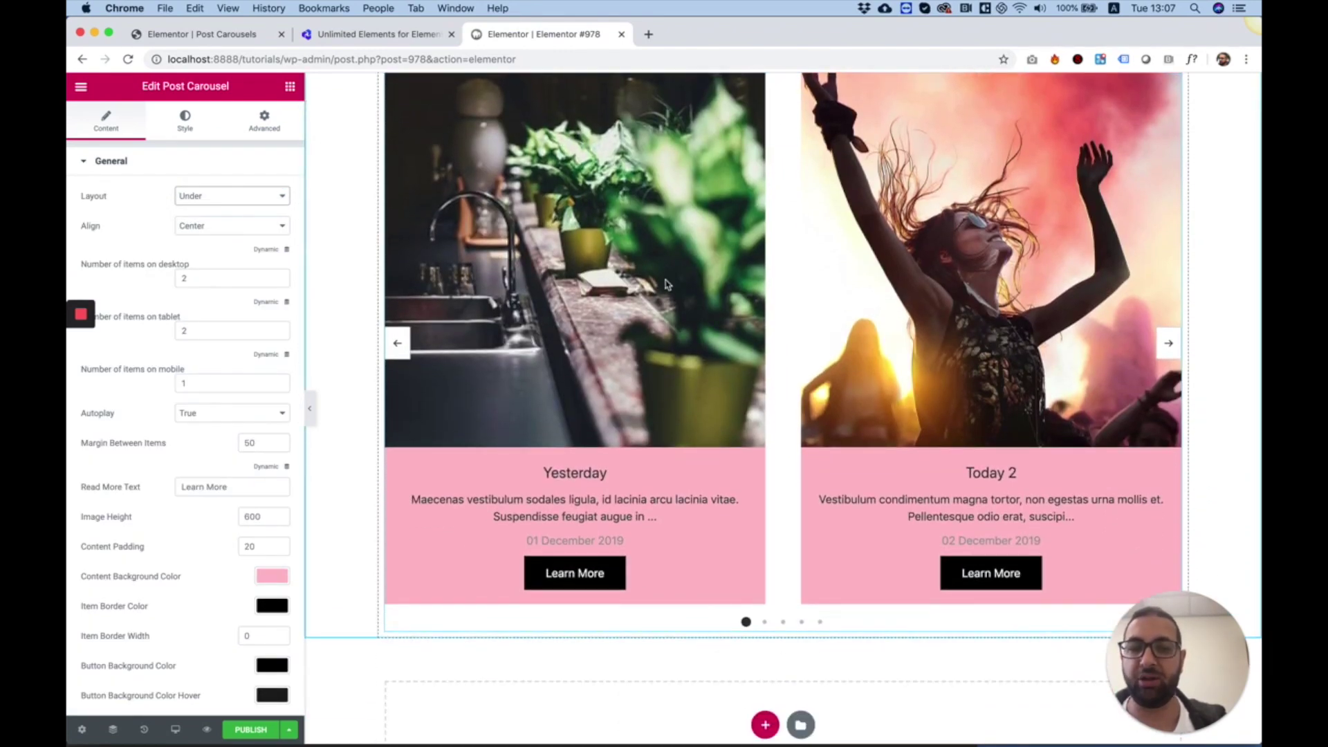
scroll(666, 283, up, 2)
scroll(666, 283, down, 3)
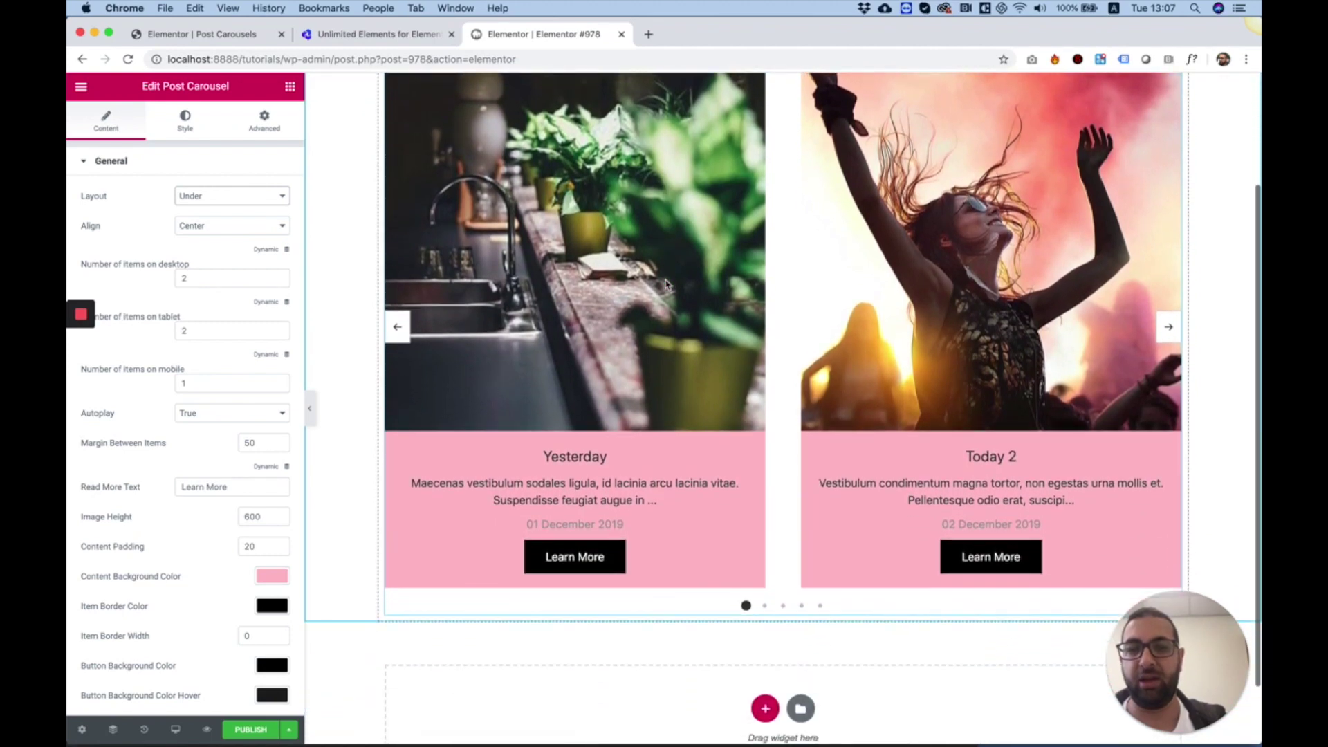
scroll(666, 284, up, 2)
scroll(667, 283, down, 1)
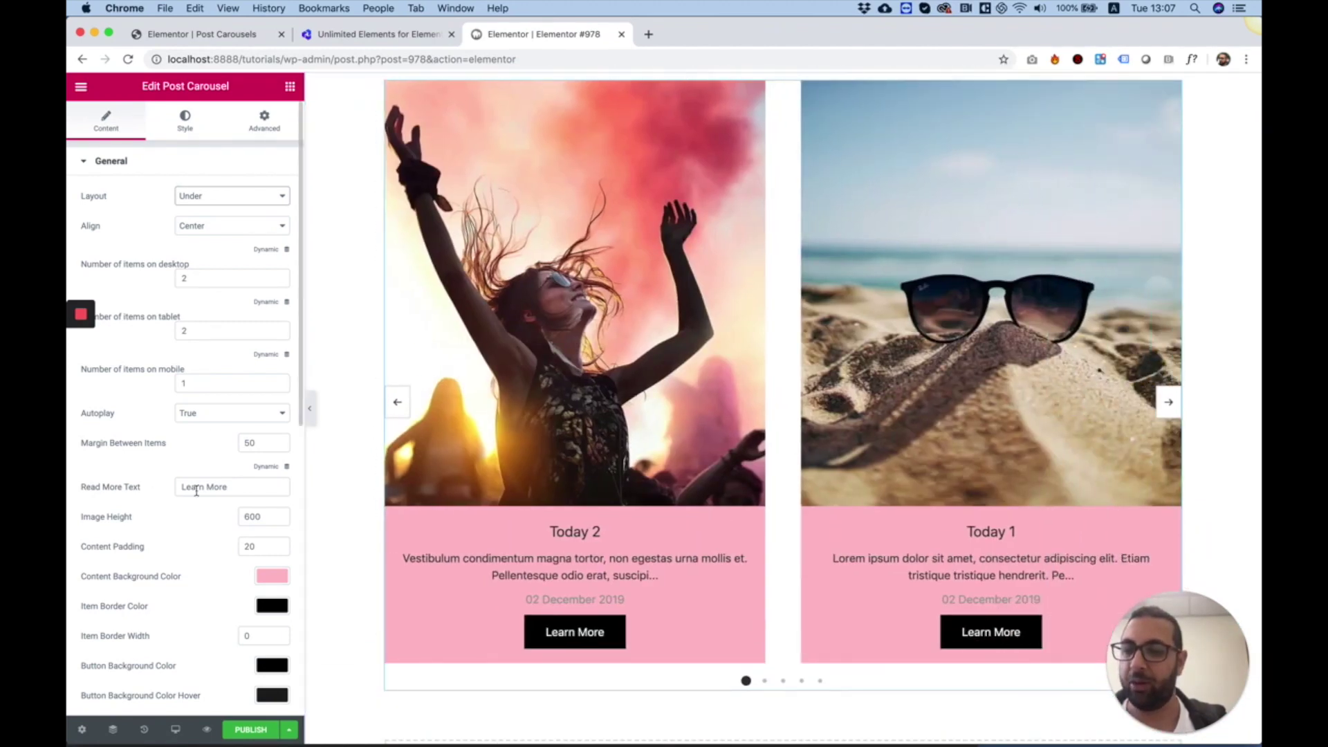
scroll(196, 492, down, 5)
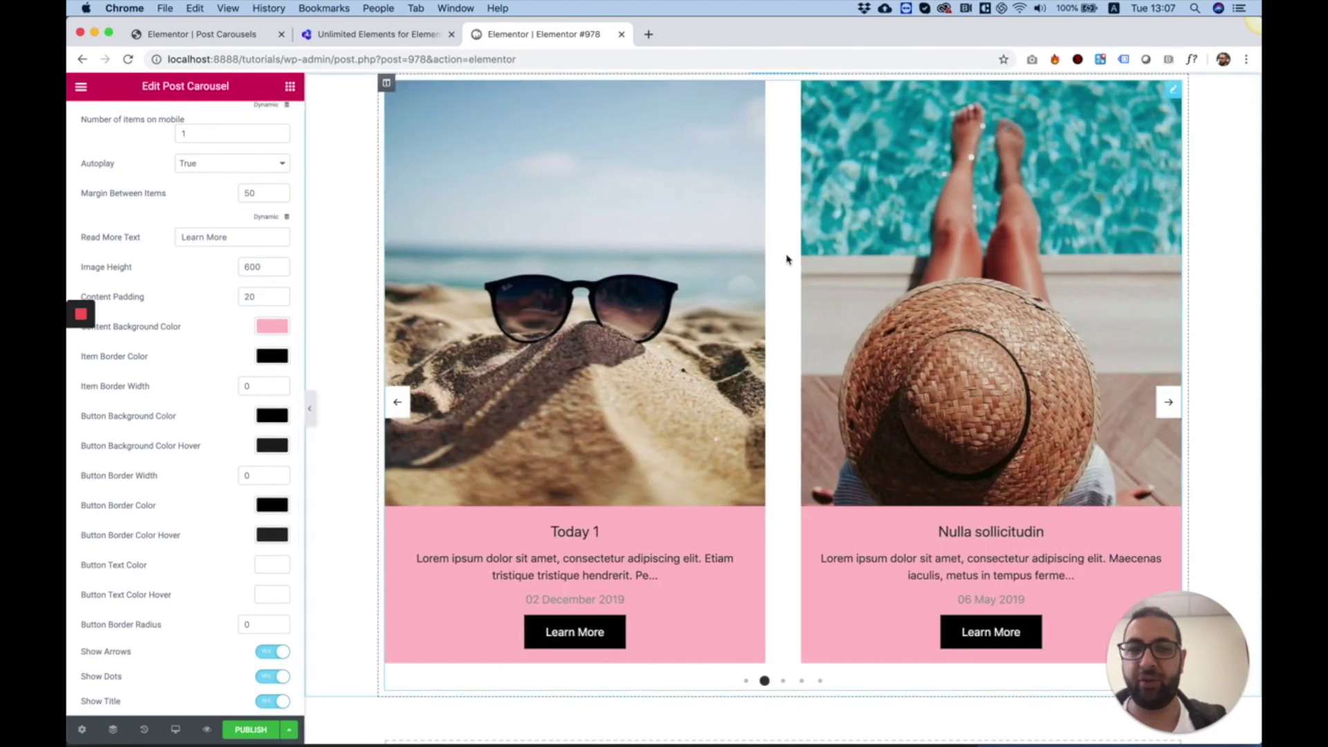
Set Button Background Color to the magenta #ff1cb7 preset swatch
scroll(123, 417, down, 1)
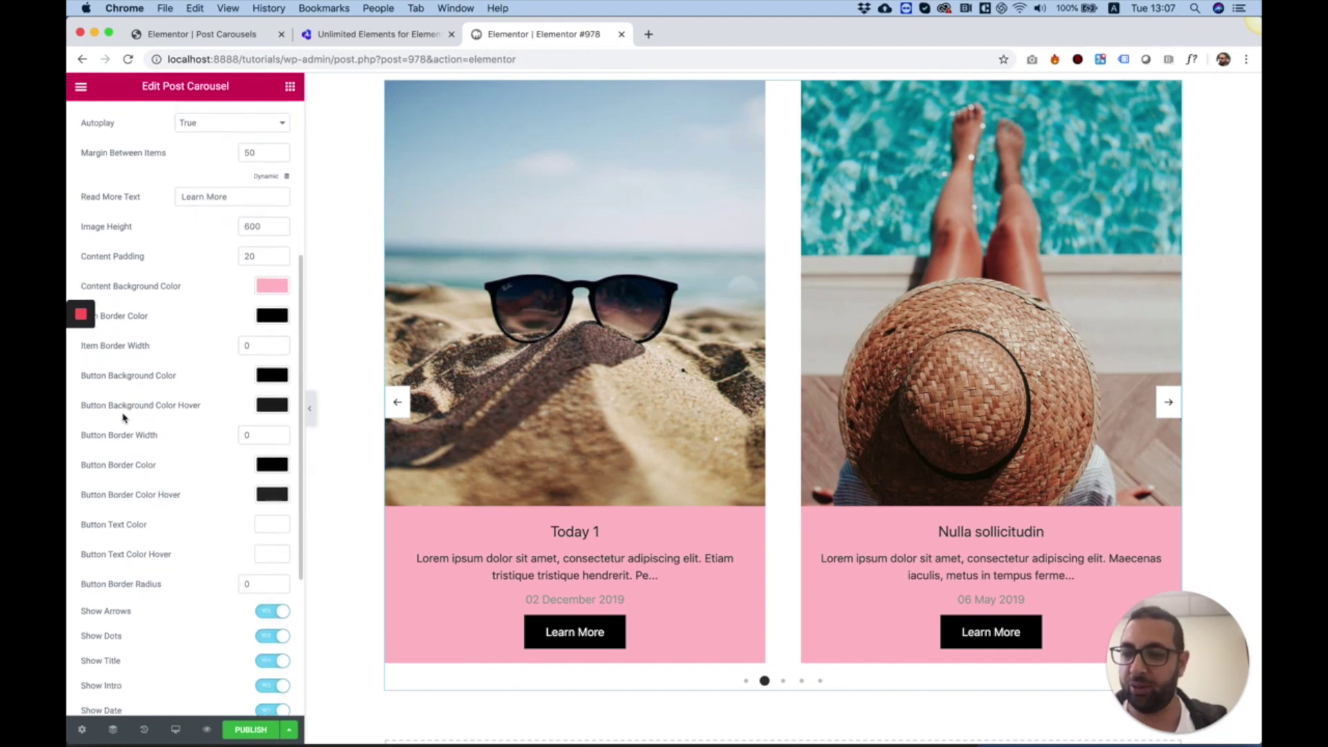
scroll(123, 417, down, 1)
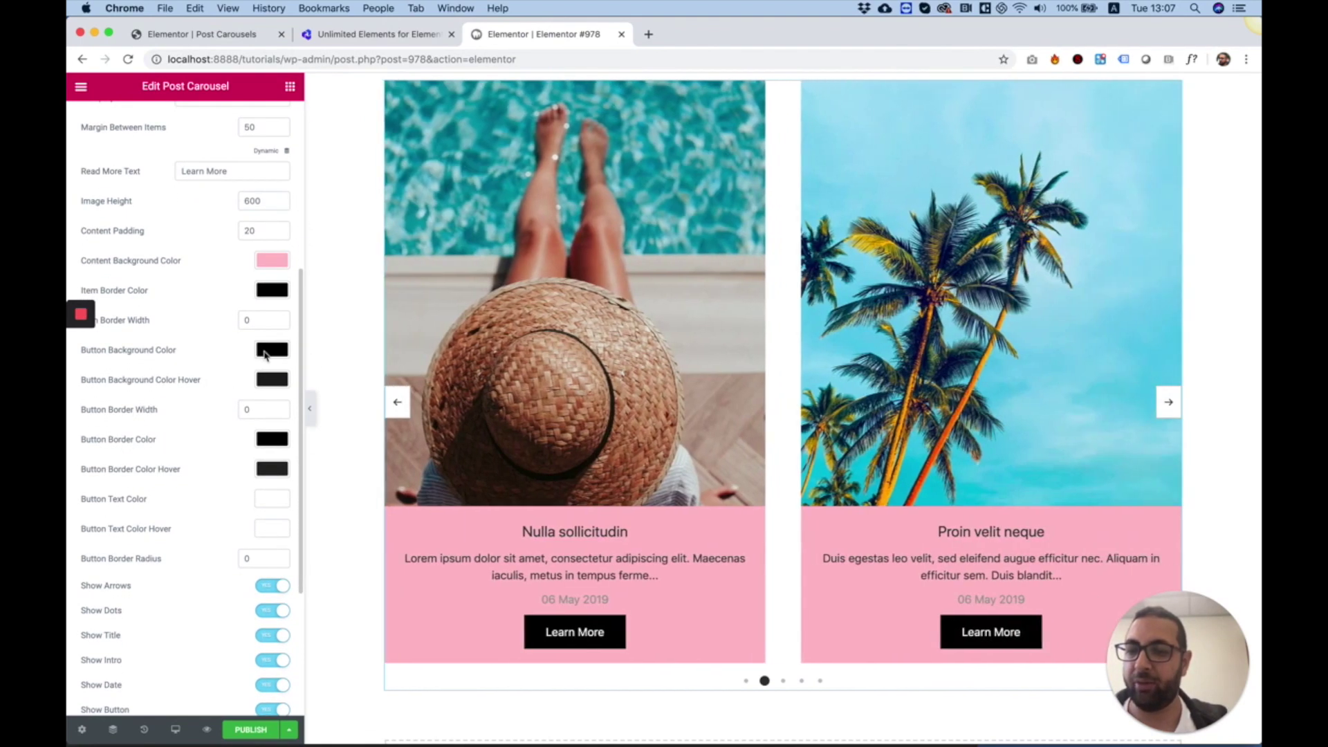
click(272, 351)
click(184, 521)
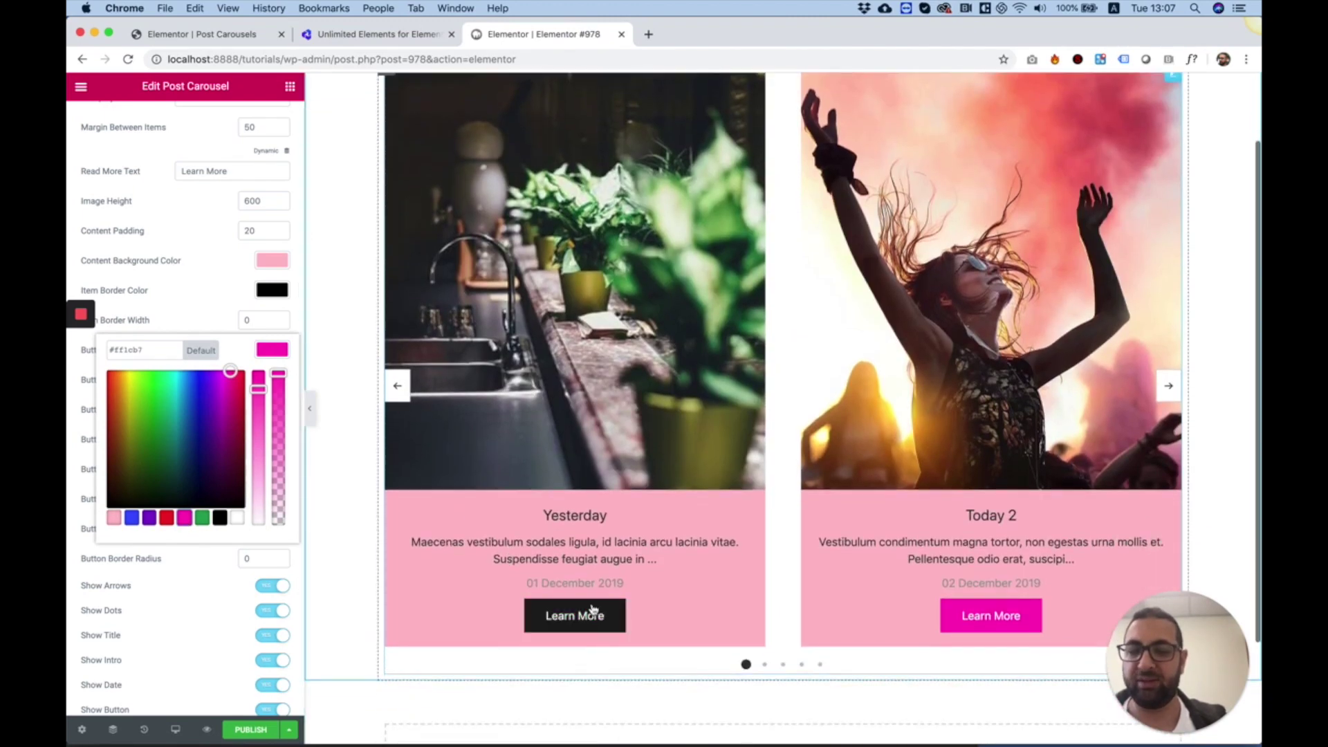
click(211, 309)
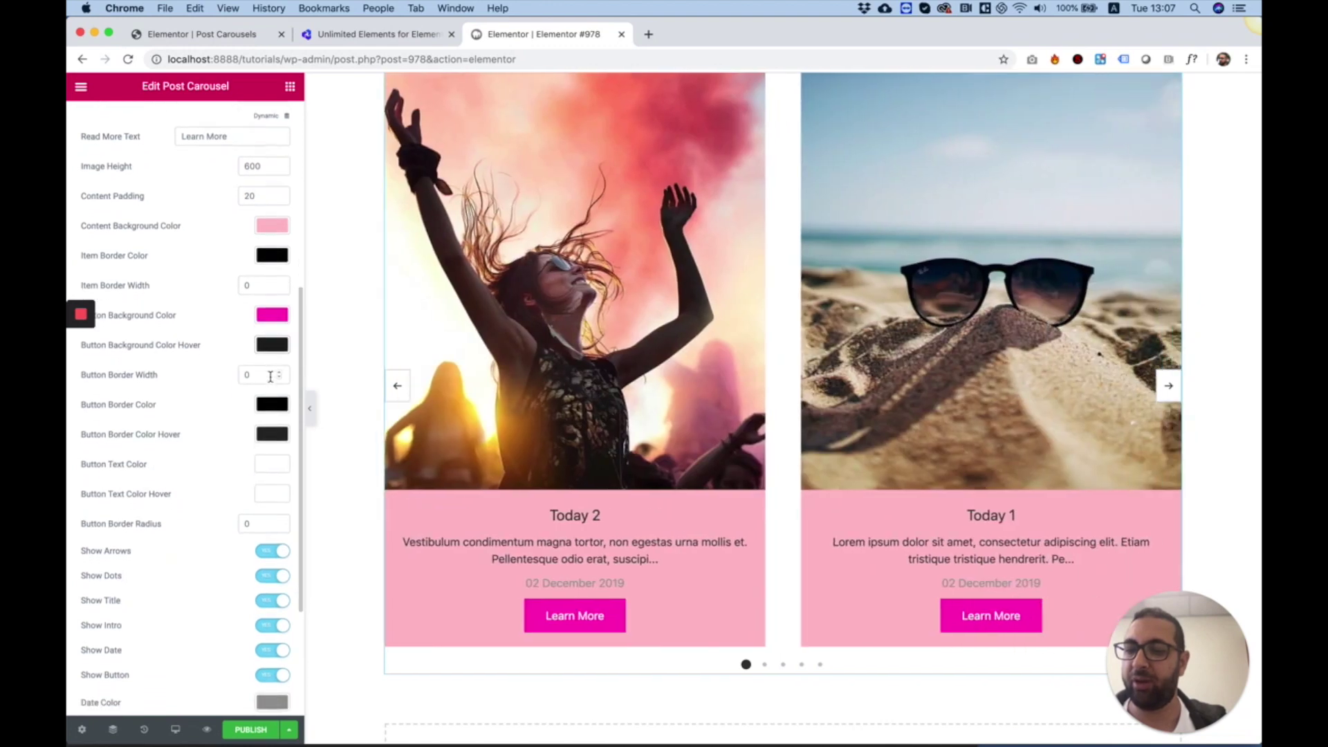
Set Button Border Radius to 30 for pill-shaped buttons
scroll(270, 380, down, 5)
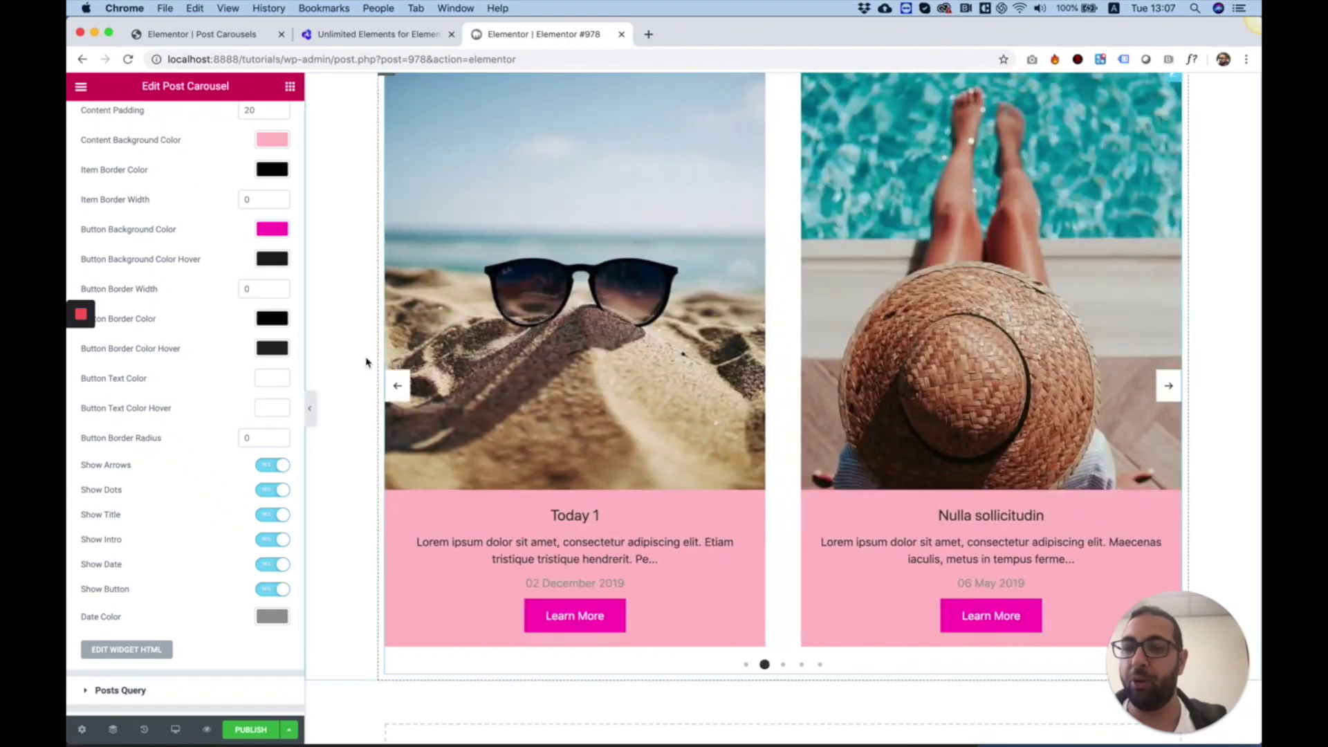
click(257, 436)
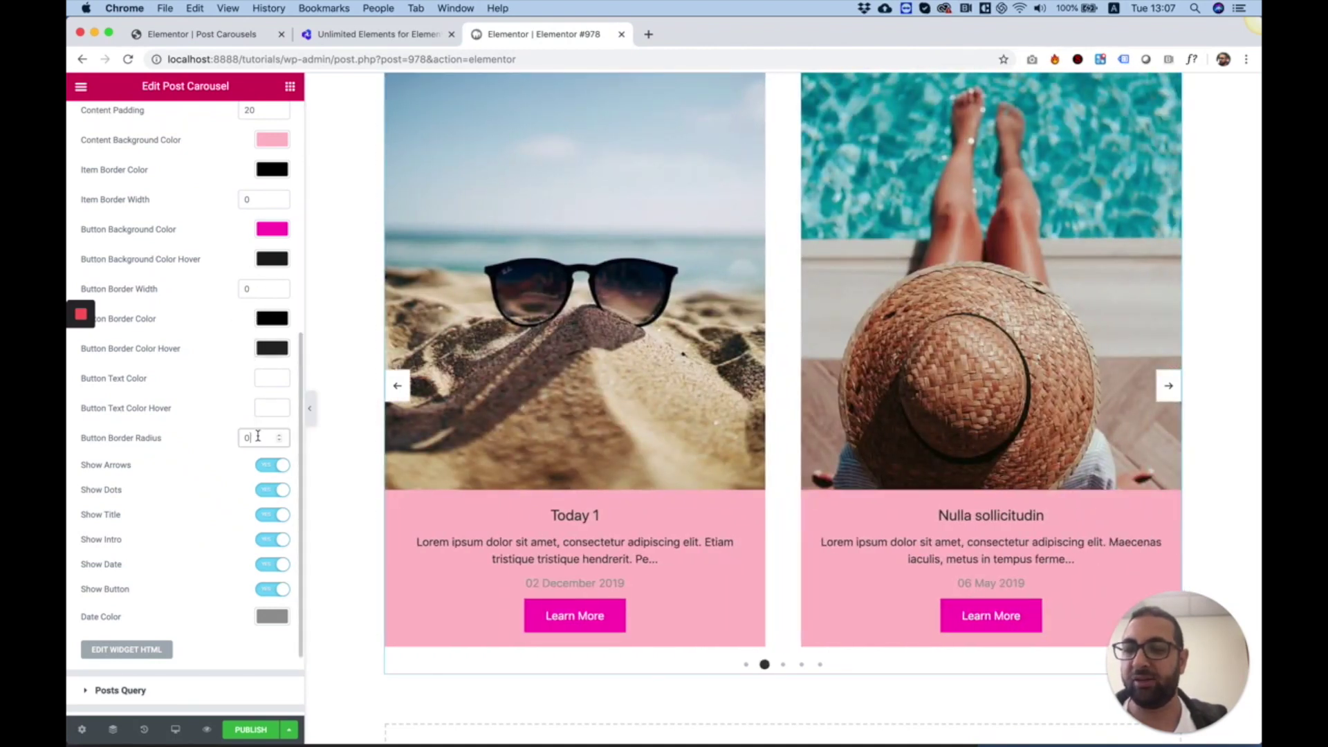
text(30)
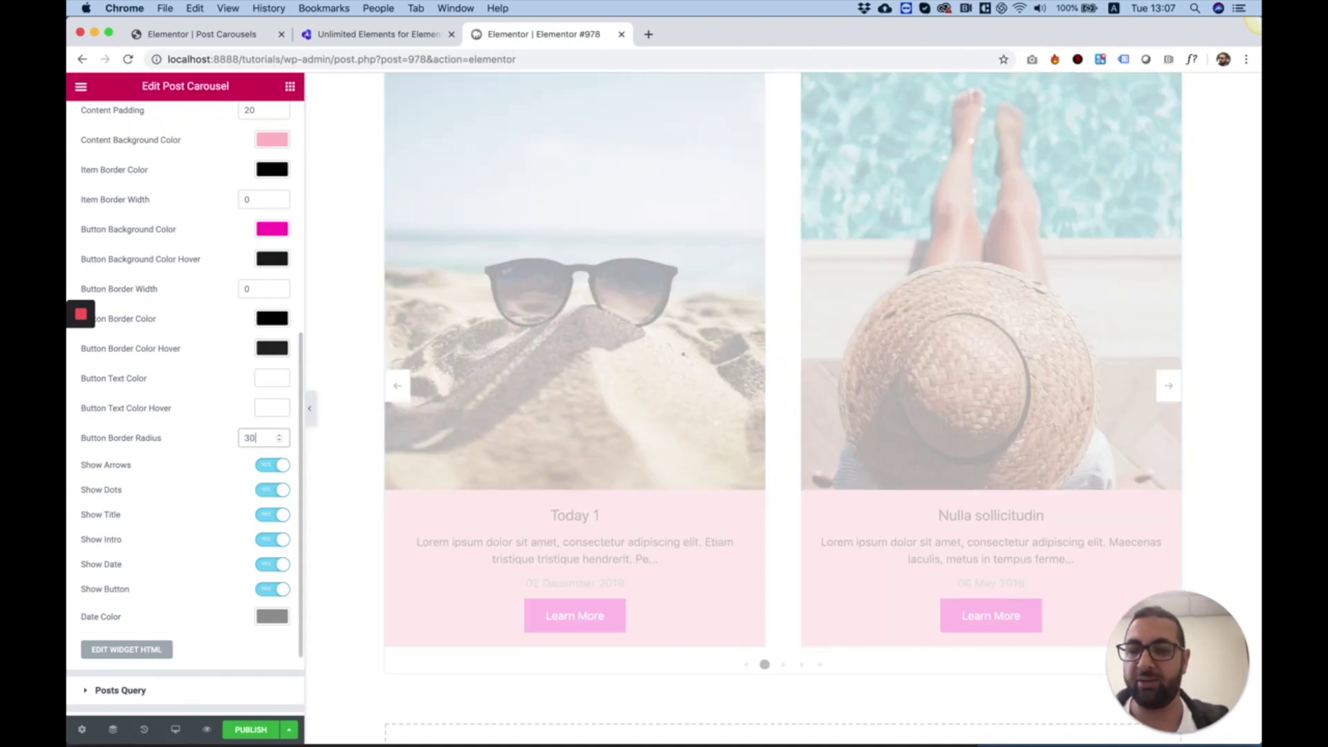
scroll(561, 529, down, 3)
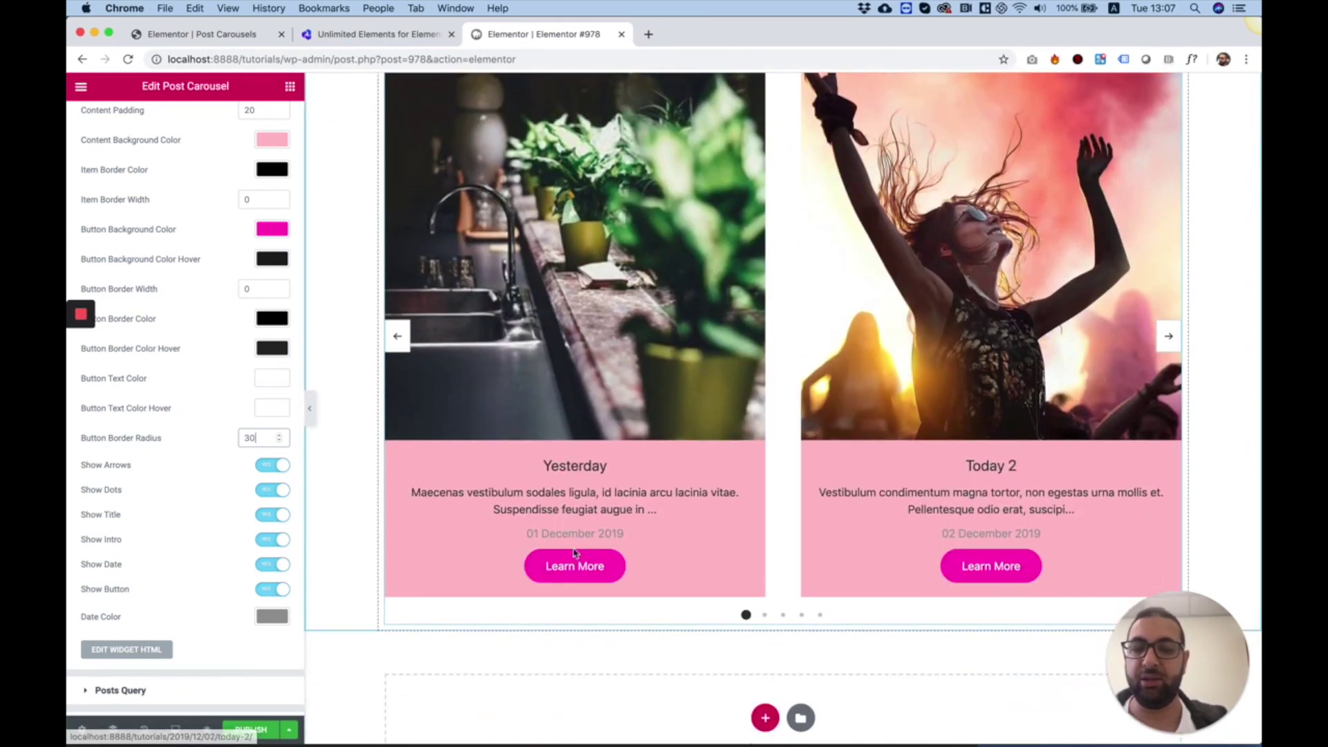
scroll(228, 443, down, 2)
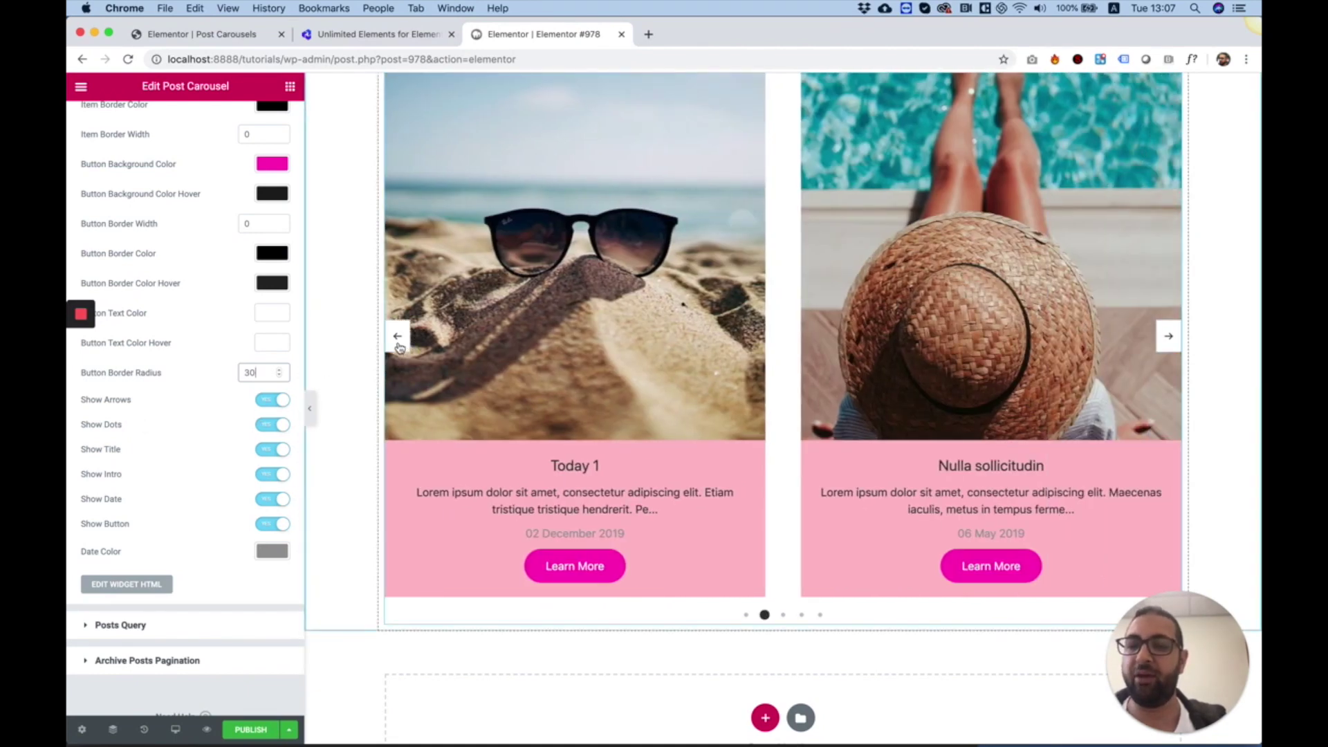
Switch off Show Arrows, Show Dots, Show Date and Show Button
click(278, 401)
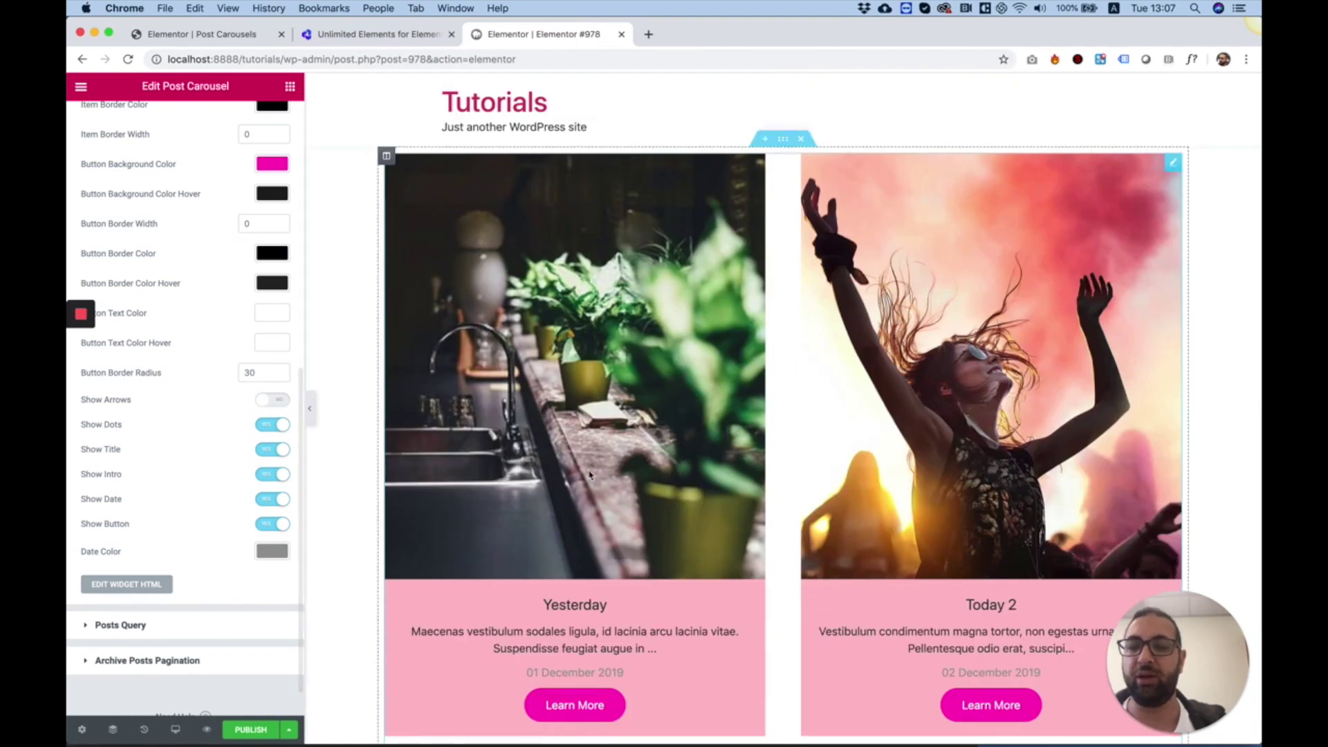
scroll(592, 478, down, 2)
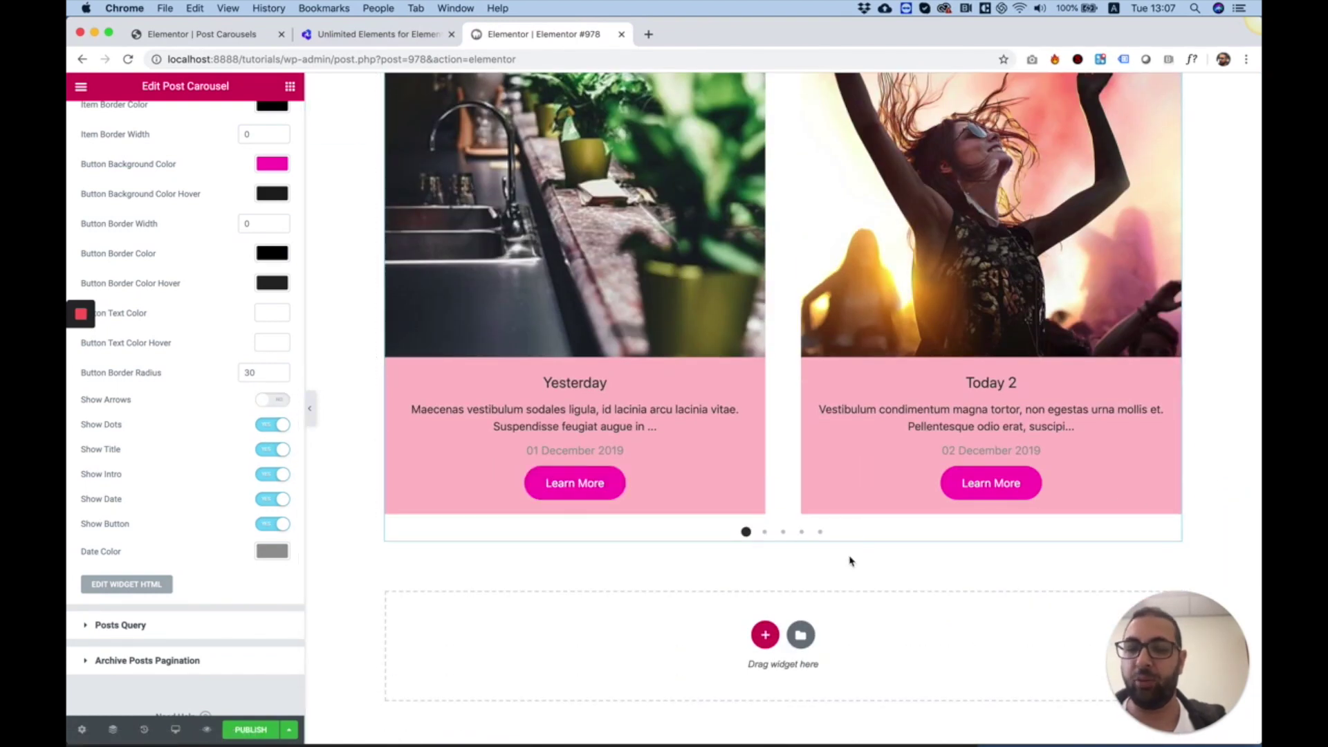
click(279, 428)
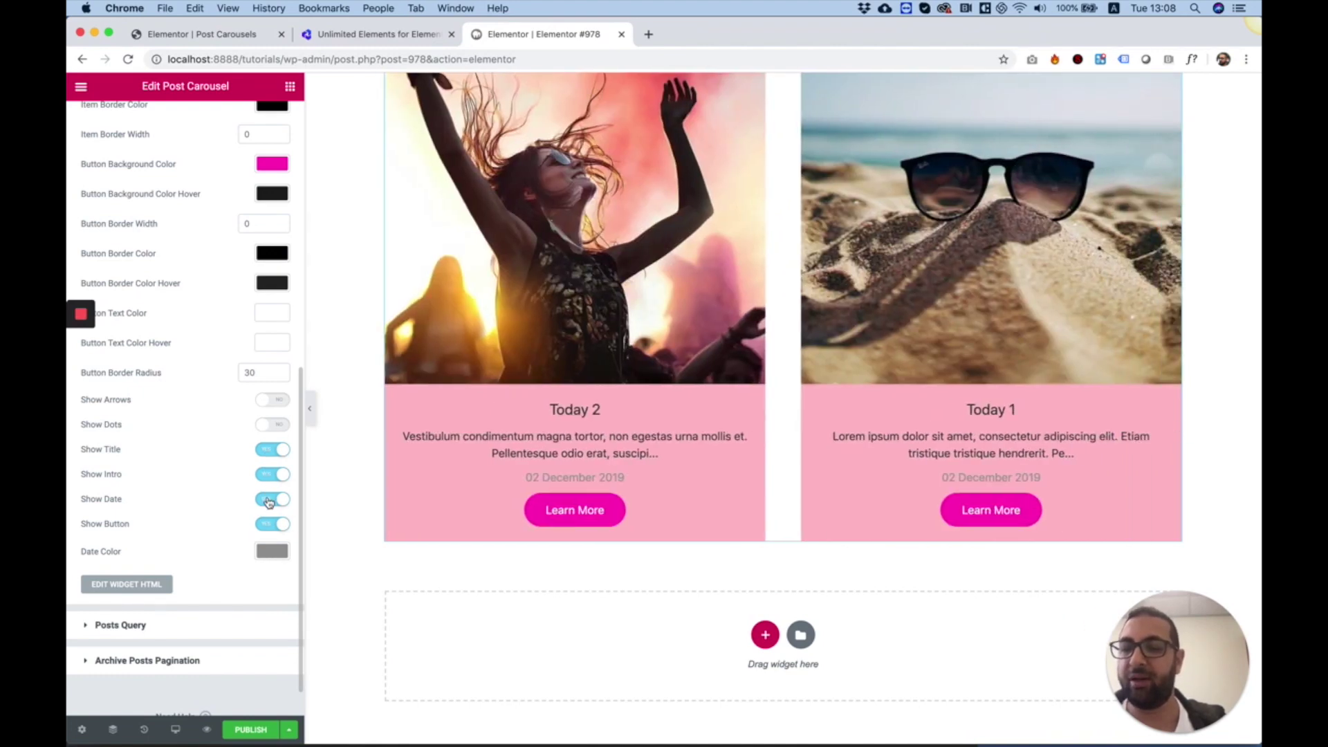
click(269, 501)
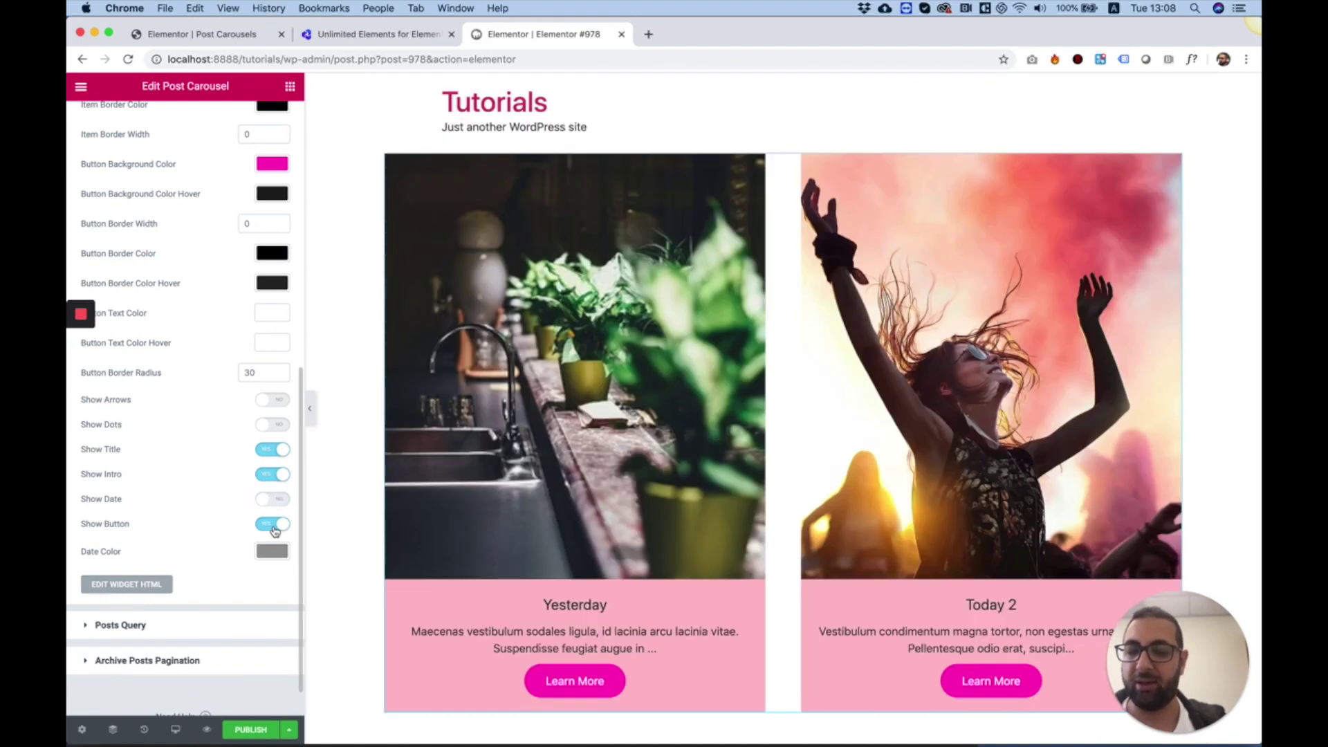
click(274, 527)
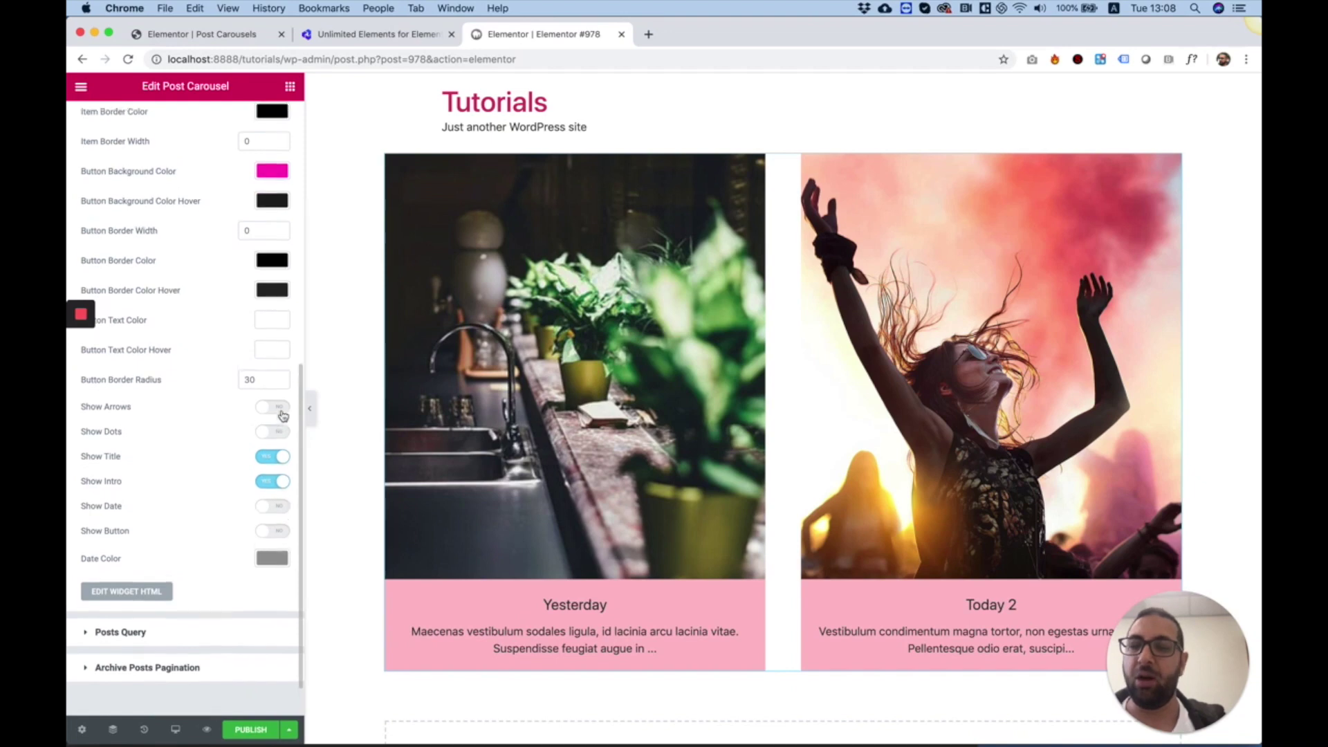
scroll(283, 415, up, 15)
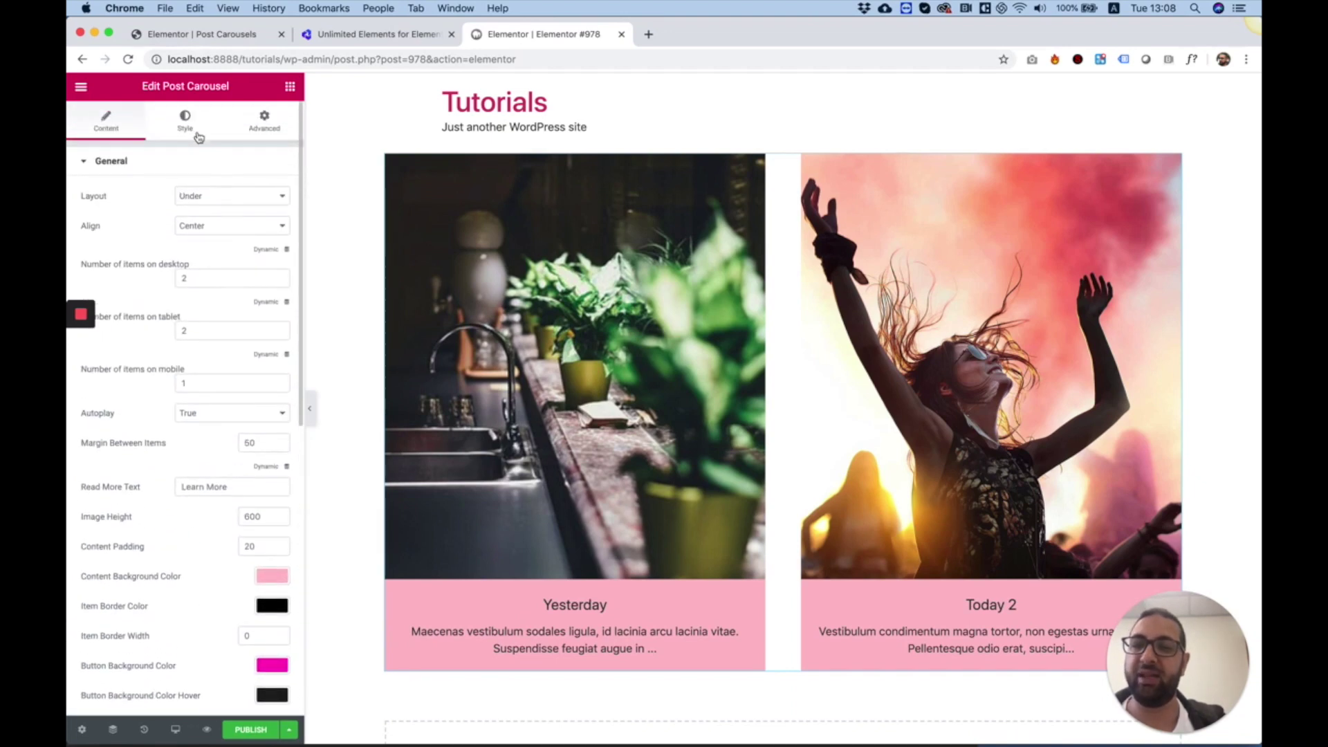
In the Style tab, enable Post Title Styles and set the title font family to Pacifico
click(189, 131)
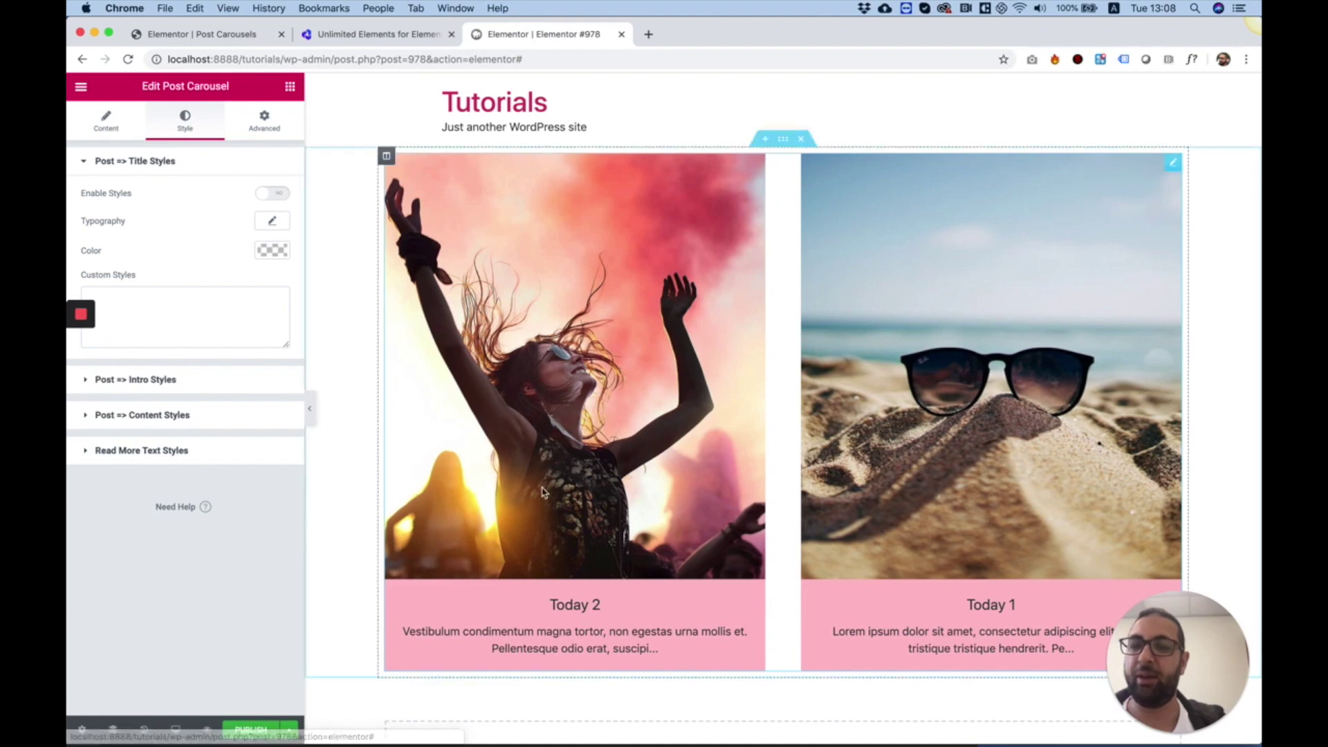
click(271, 196)
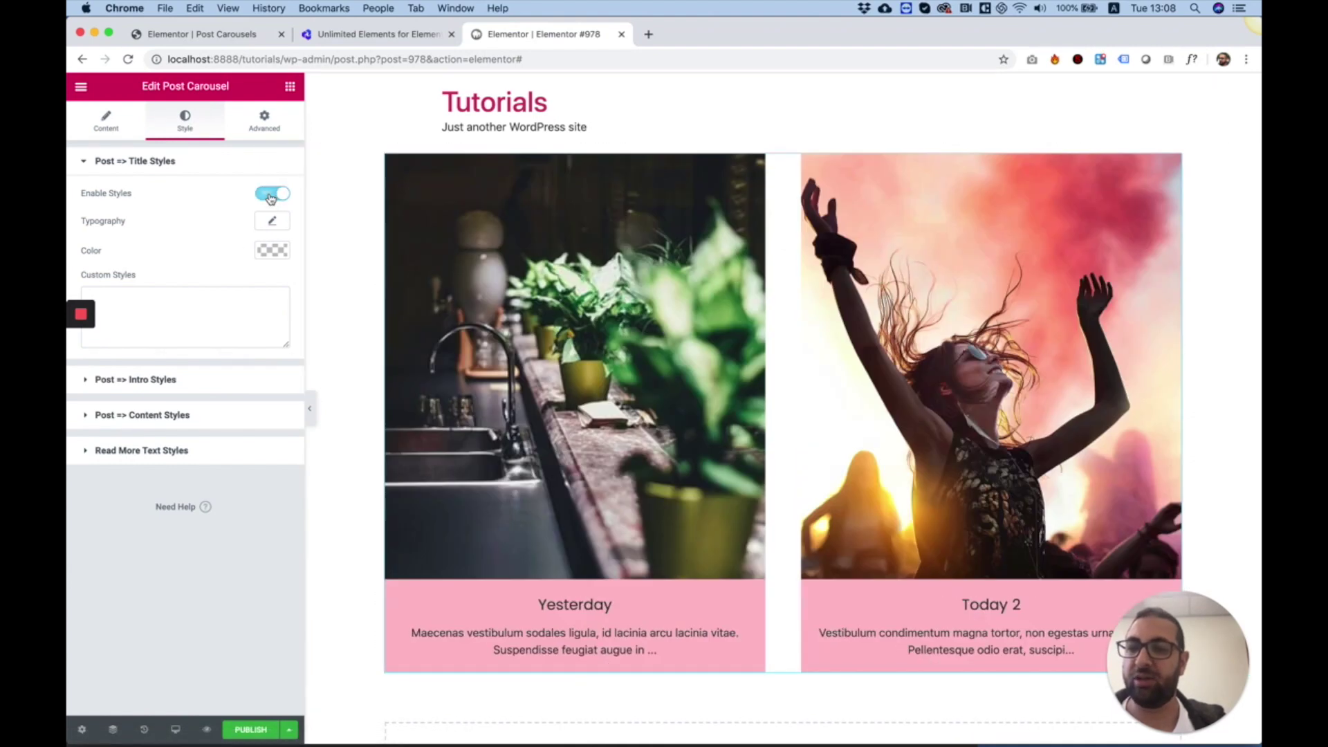
click(273, 222)
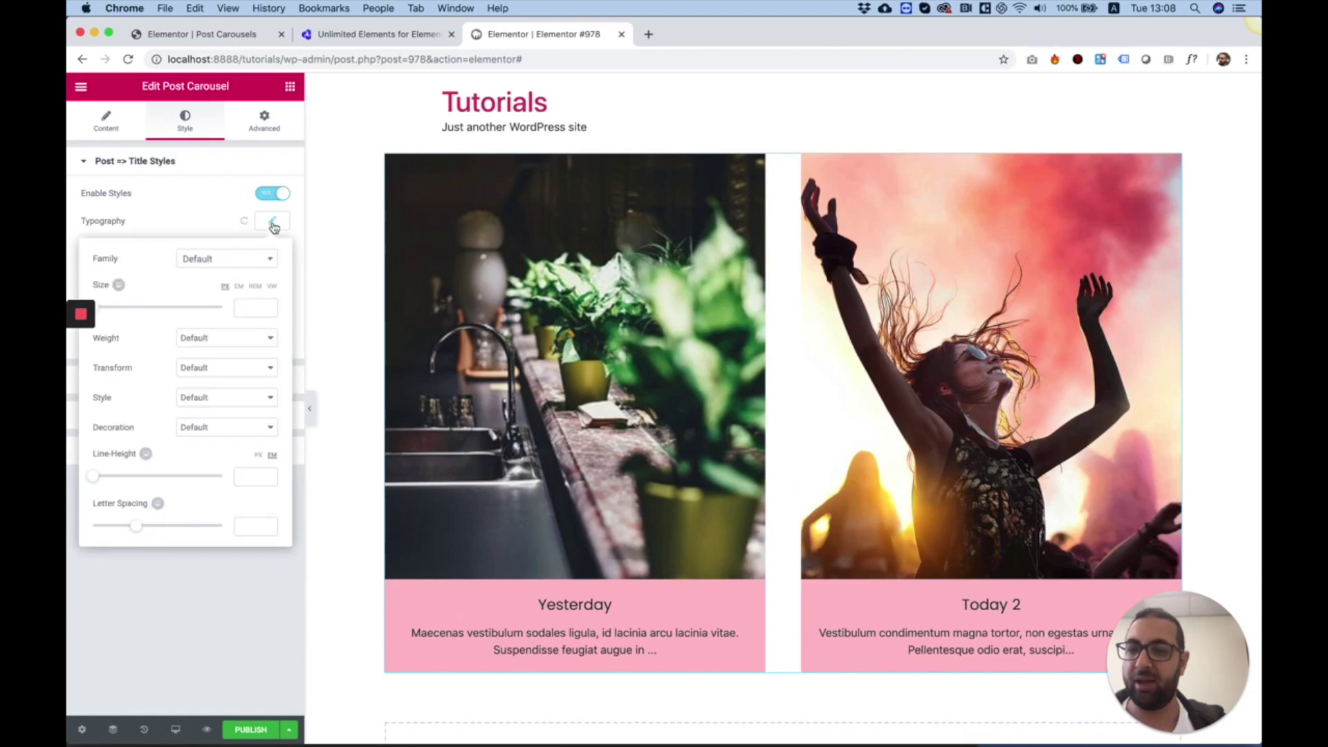
click(221, 261)
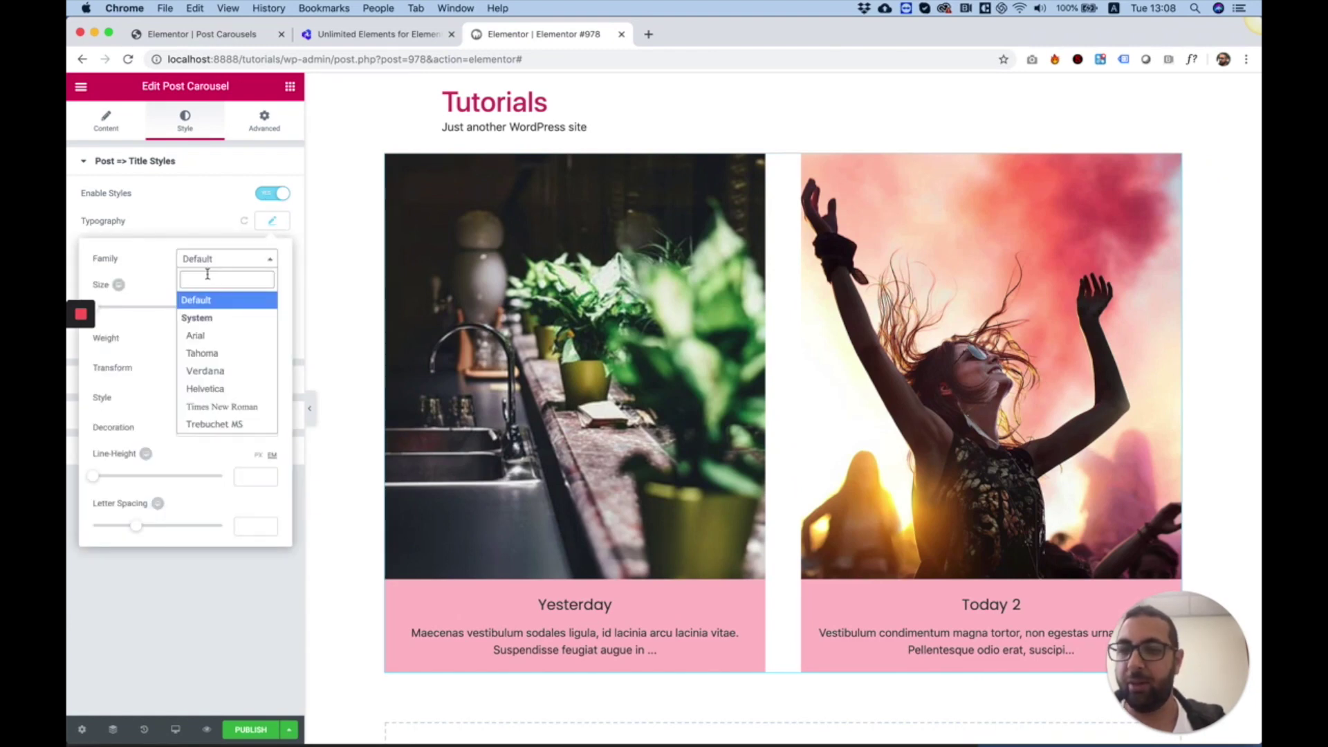
text(pa)
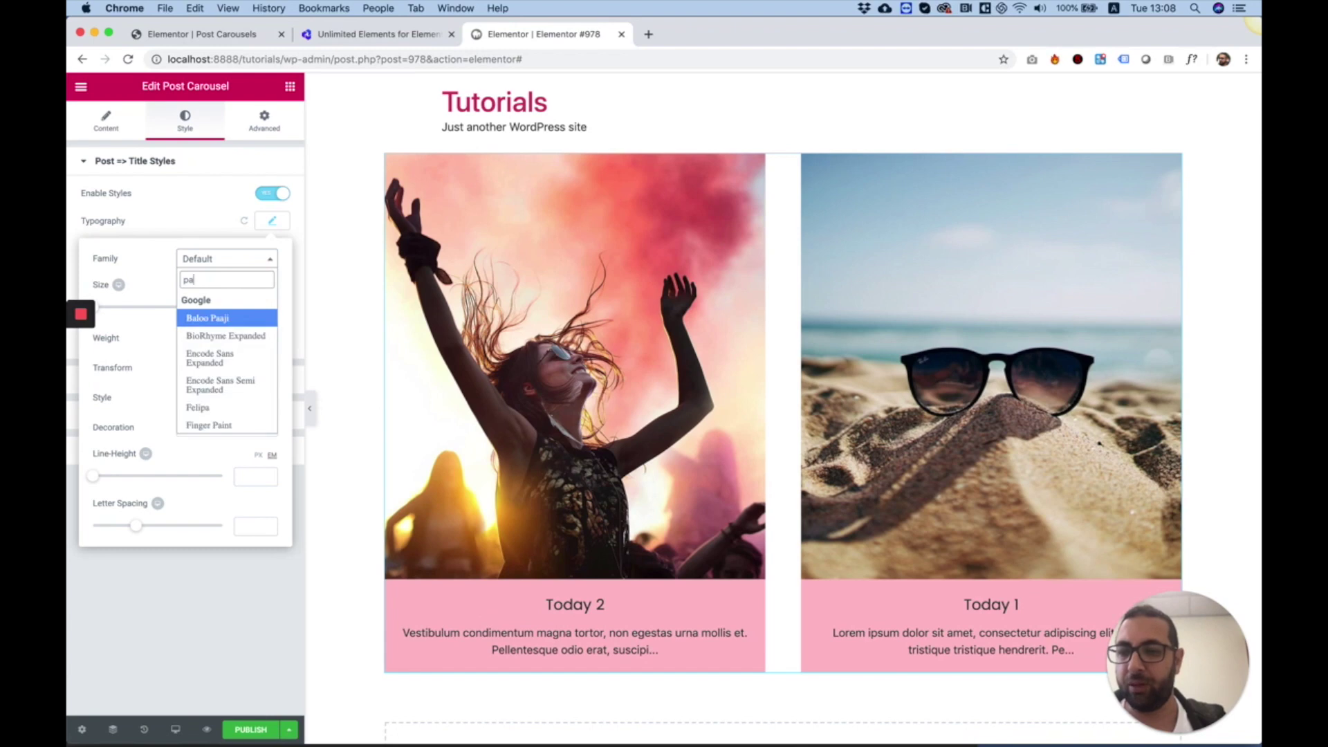
text(c)
click(211, 316)
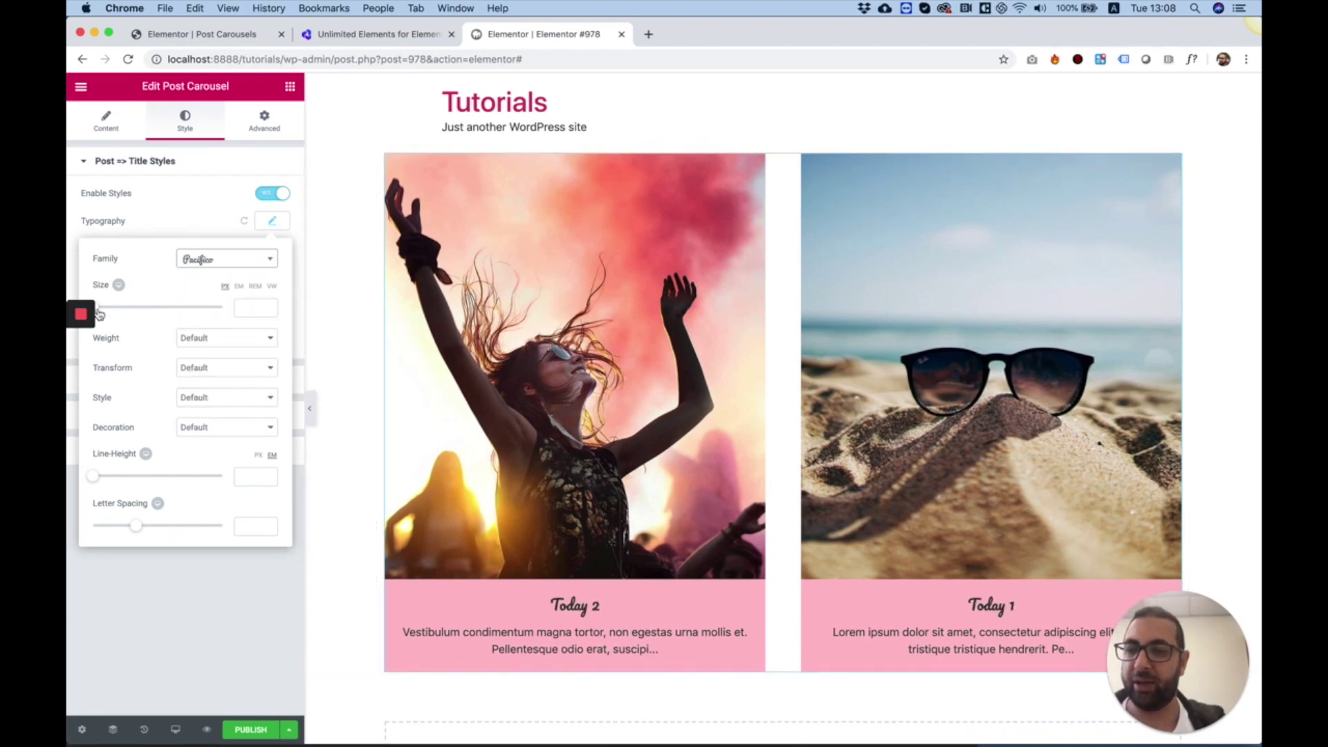
Set the post title typography size to 37
drag(99, 314, 122, 317)
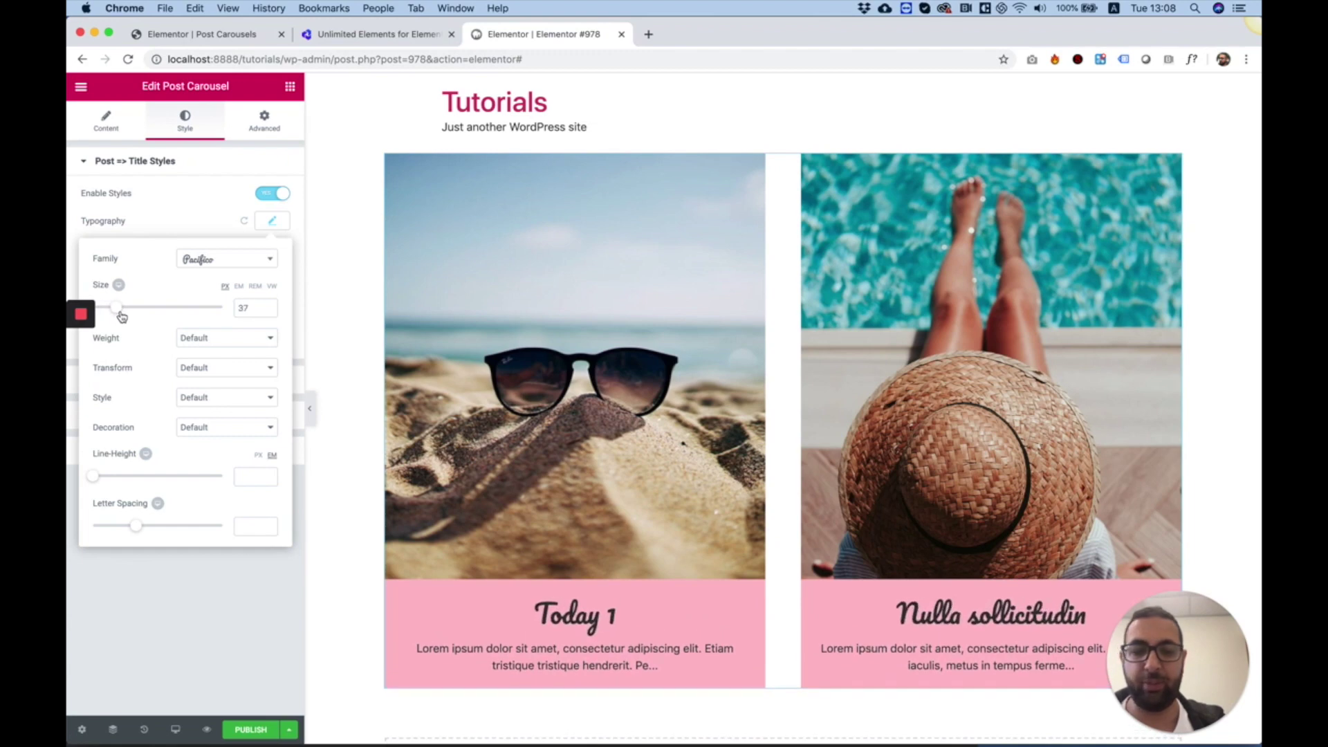
scroll(649, 433, down, 3)
scroll(649, 433, up, 3)
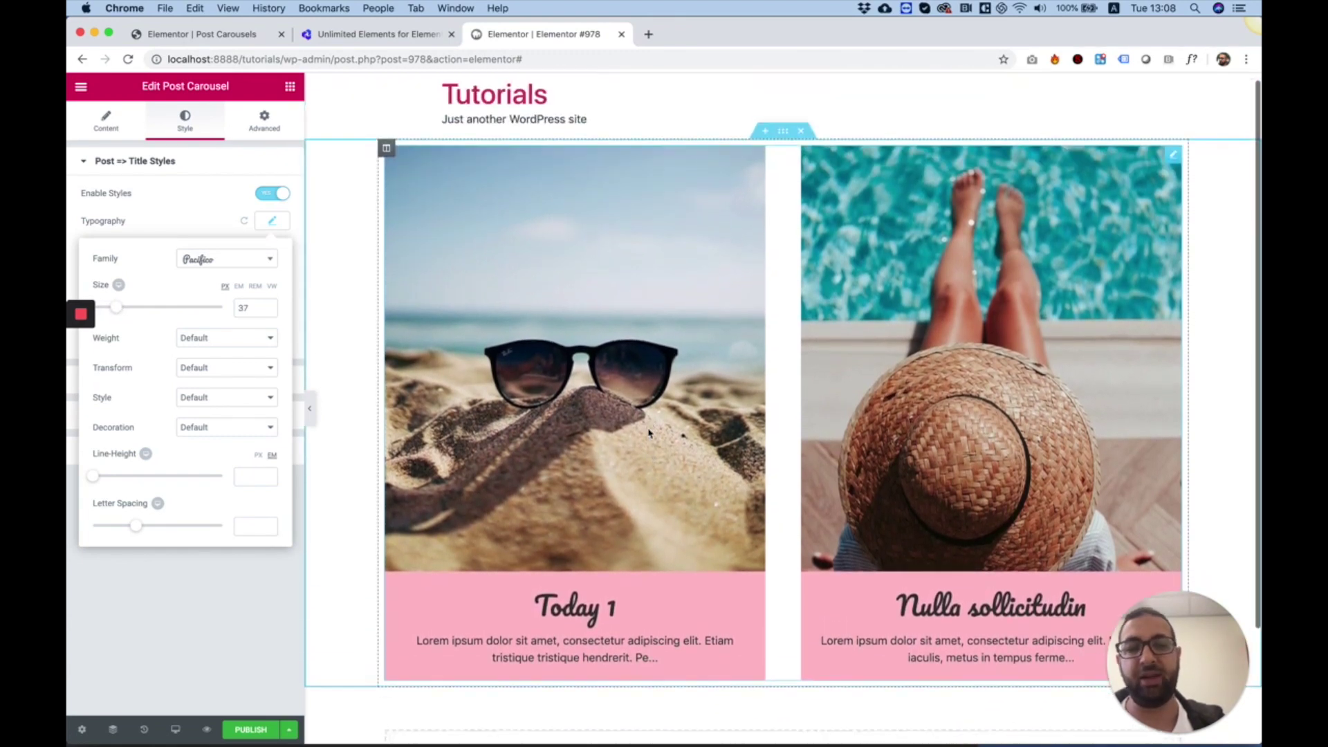
scroll(649, 425, down, 3)
scroll(649, 425, up, 3)
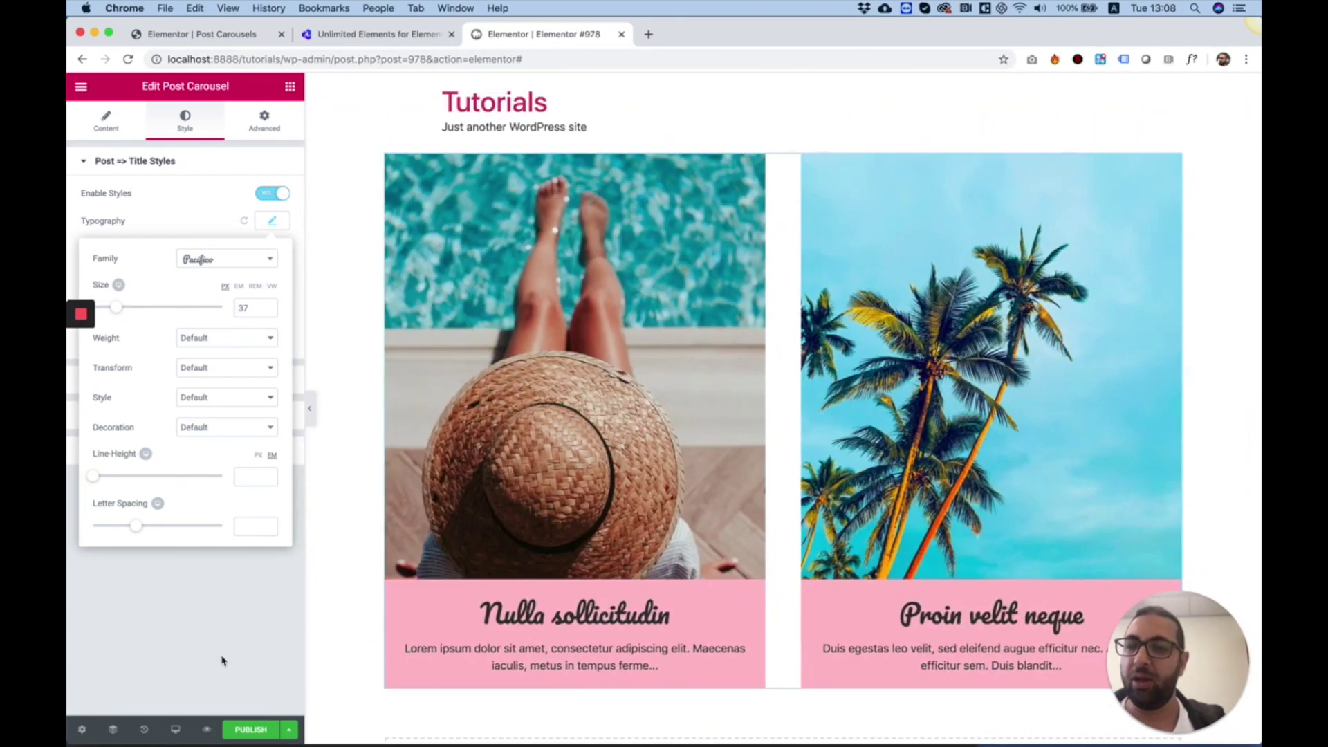
click(221, 660)
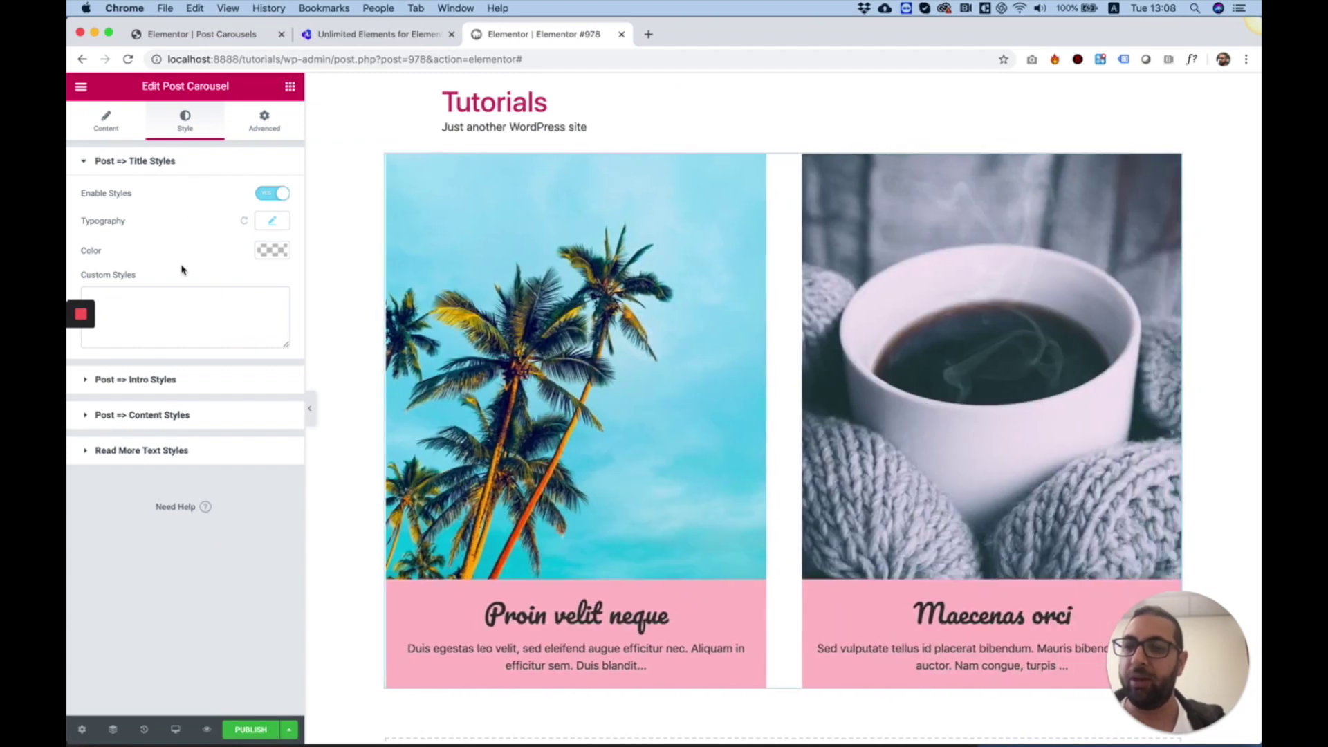